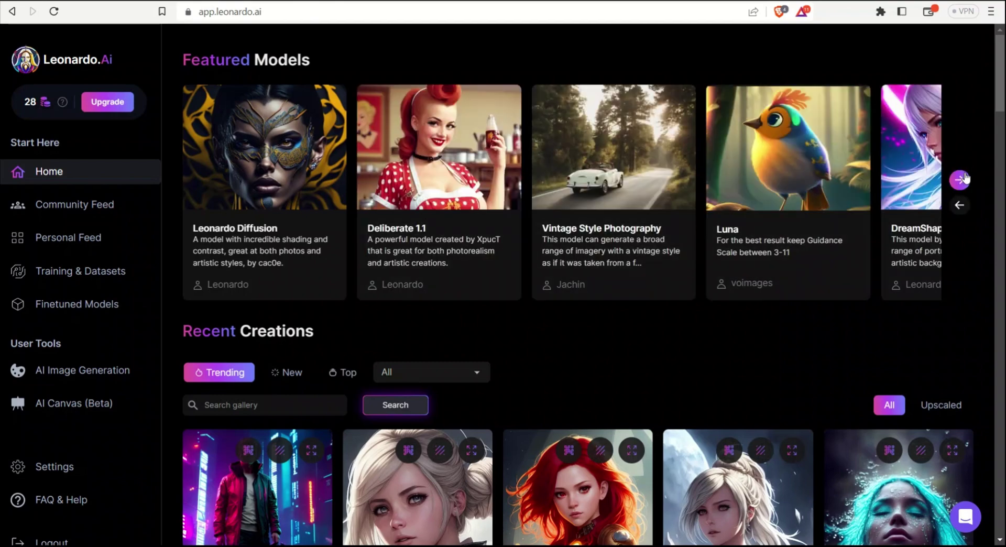
# - Page the featured models carousel forward until RPG 4.0 leads the row
pyautogui.click(960, 180)
pyautogui.click(959, 180)
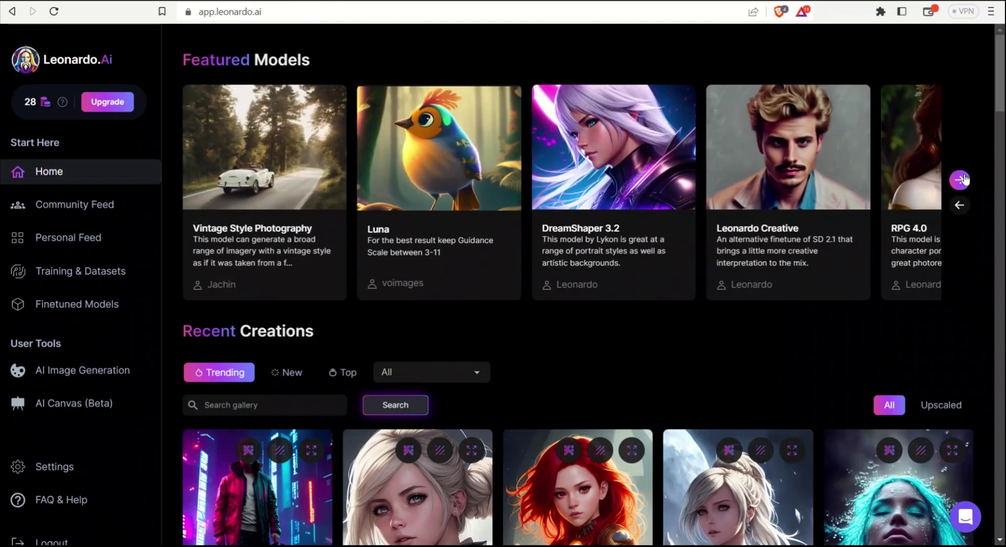
pyautogui.click(960, 180)
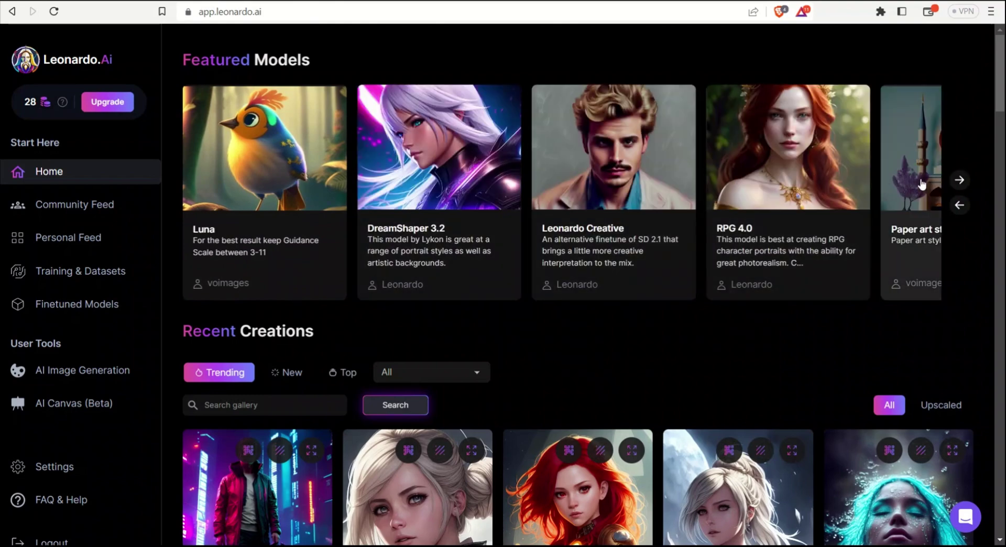
pyautogui.click(960, 179)
pyautogui.click(960, 180)
pyautogui.click(960, 180)
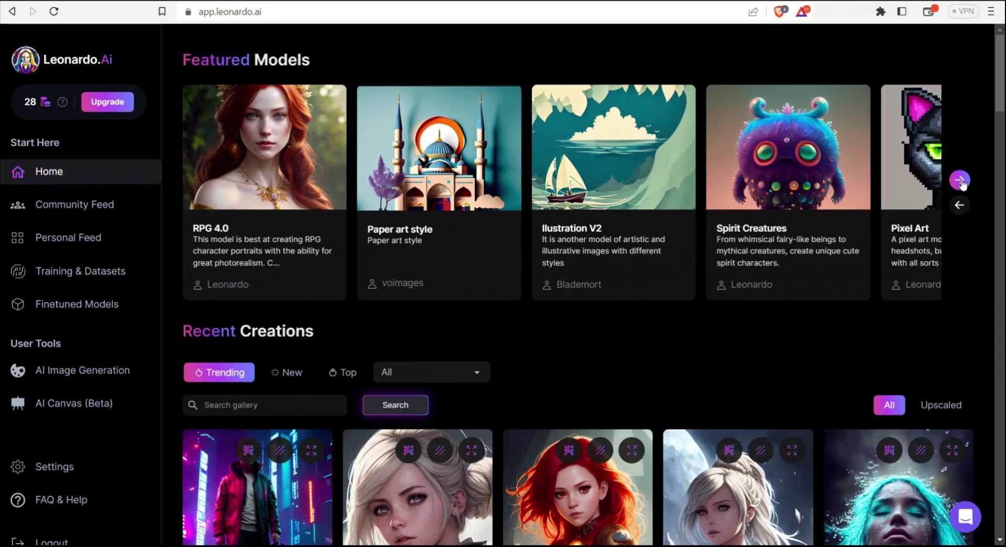
# - Scroll down through the trending community creations gallery
pyautogui.scroll(-20, 825, 289)
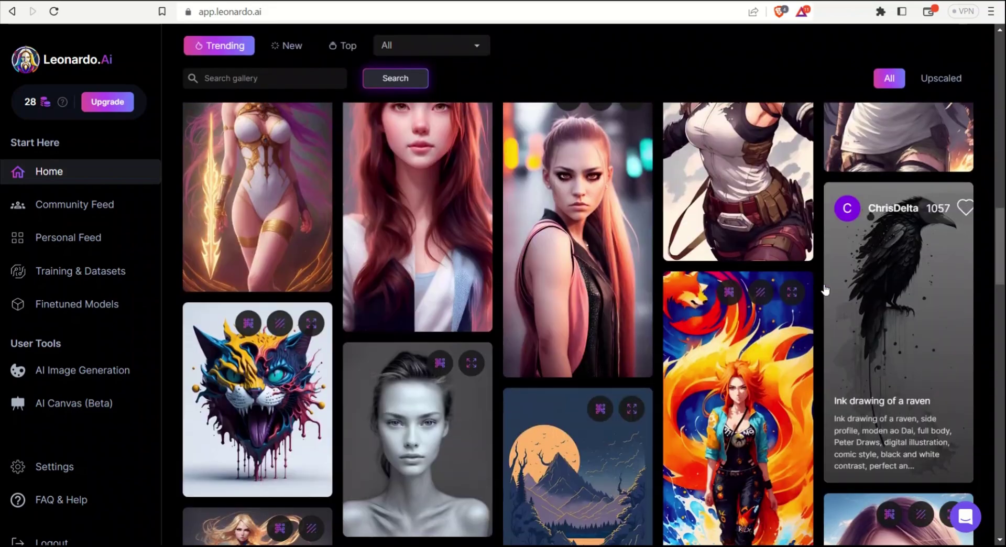
pyautogui.scroll(-15, 825, 290)
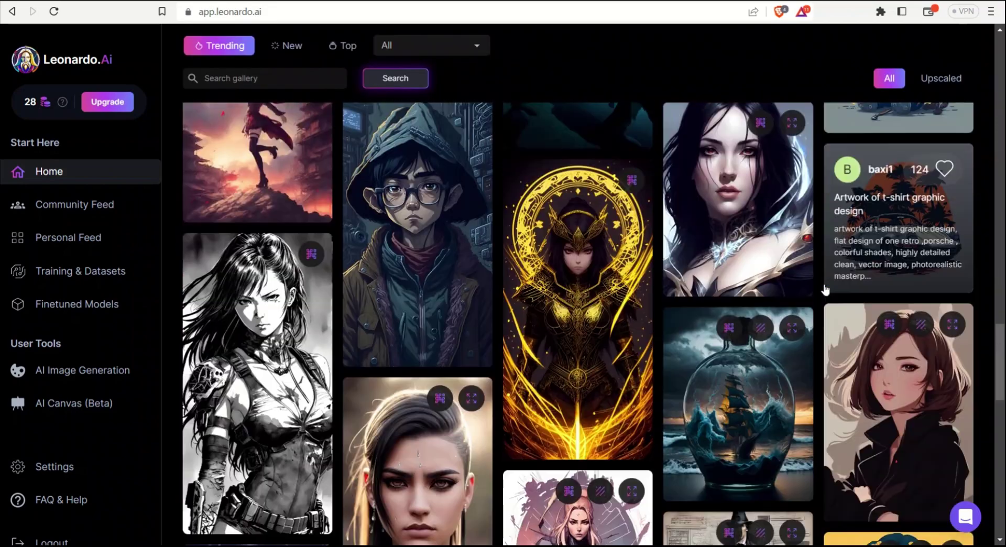
pyautogui.scroll(-15, 825, 289)
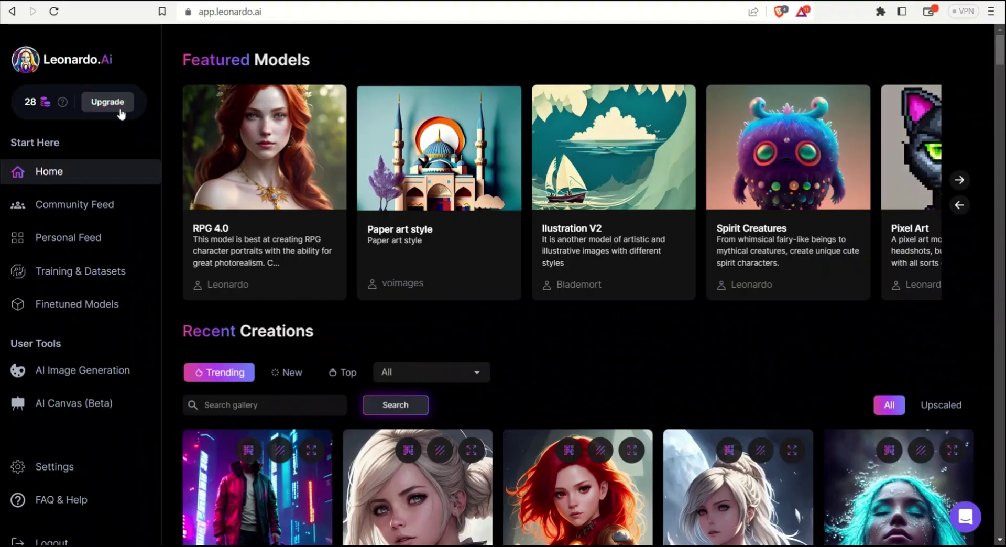
# - Review the paid plans, noting the free plan's daily generation limit
pyautogui.click(108, 102)
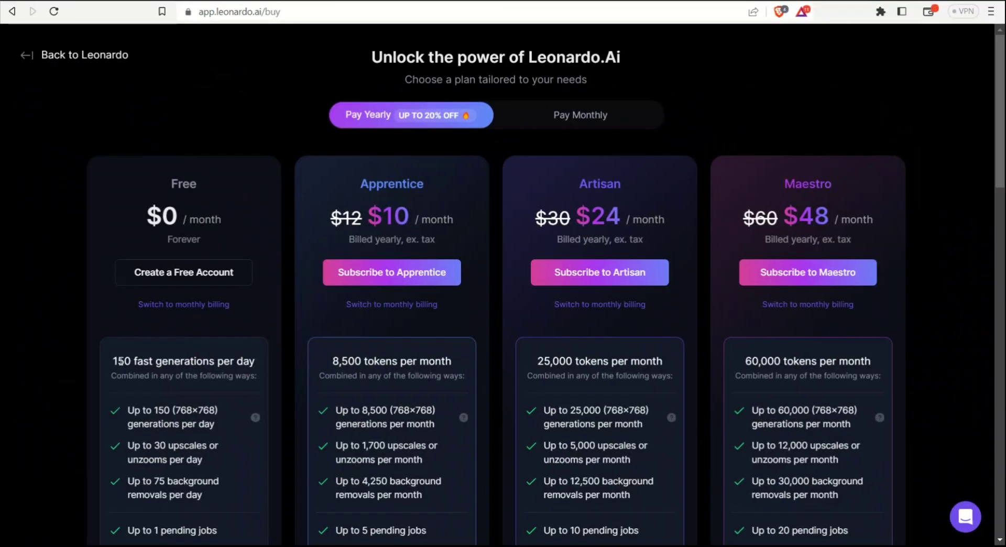
pyautogui.moveTo(119, 359); pyautogui.dragTo(245, 361)
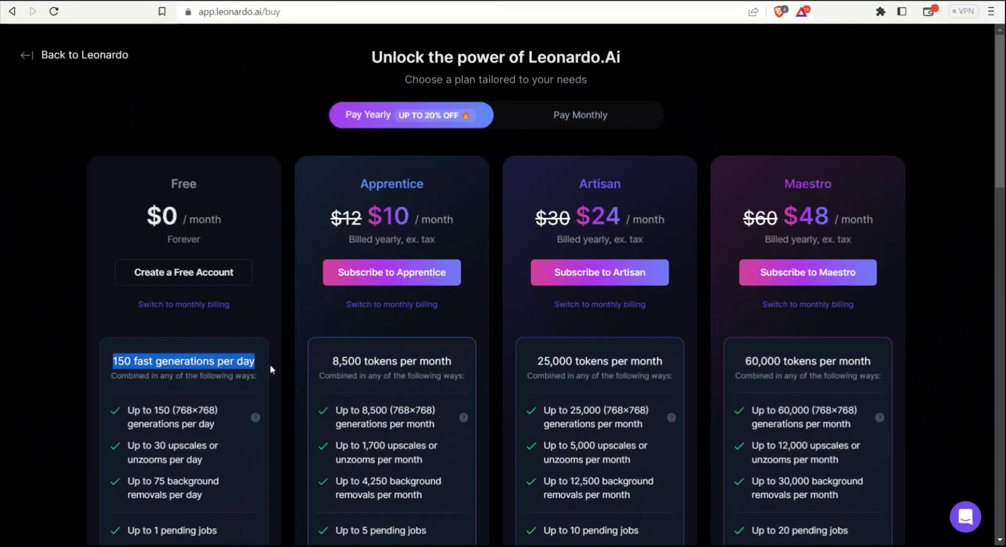
pyautogui.scroll(-2, 269, 363)
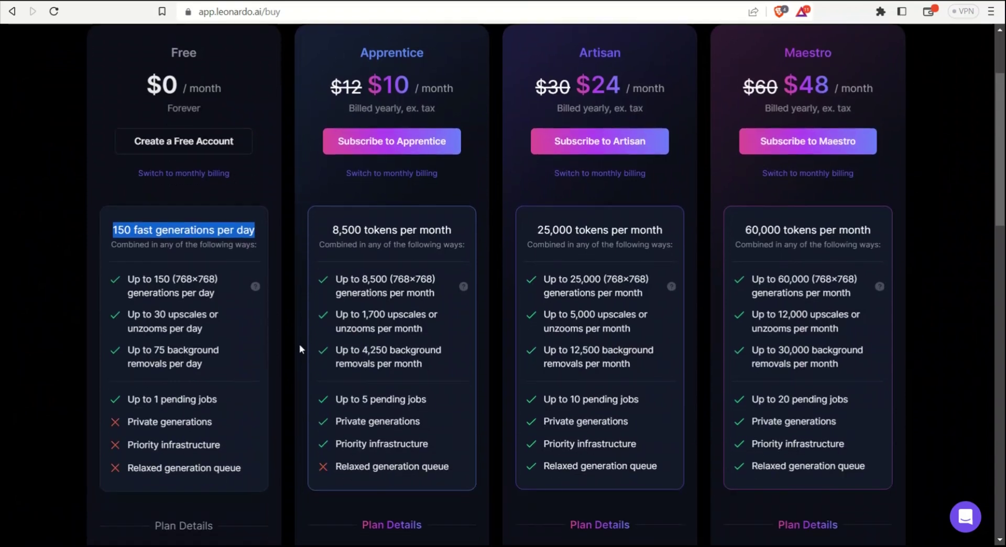
pyautogui.scroll(2, 296, 338)
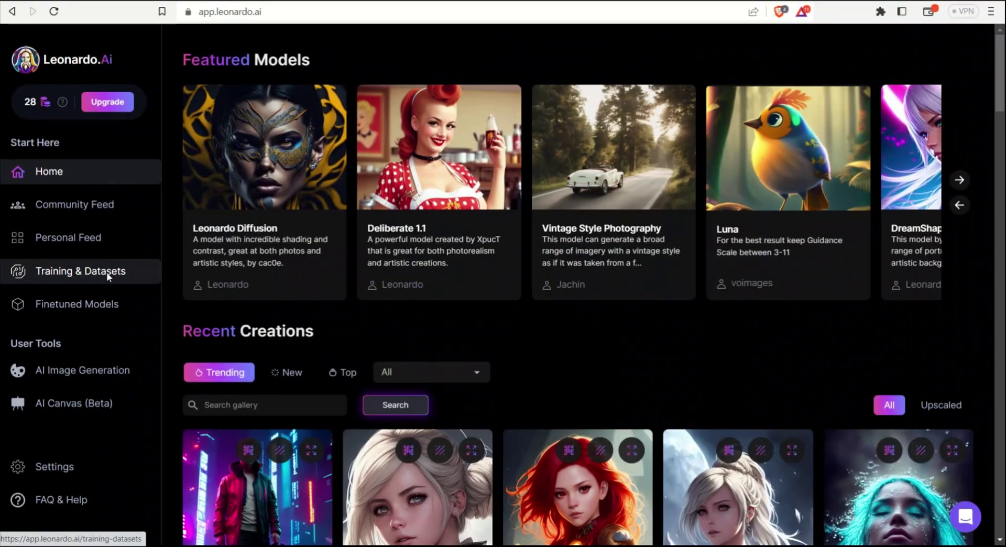
# - Visit the Training & Datasets page, then browse the Finetuned Models gallery
pyautogui.click(106, 271)
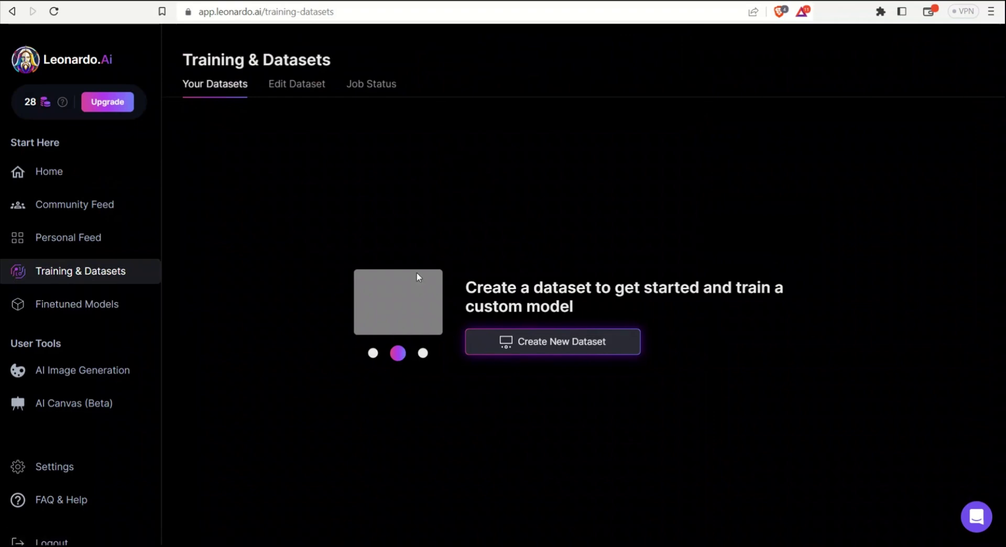
pyautogui.click(87, 313)
pyautogui.scroll(-4, 417, 375)
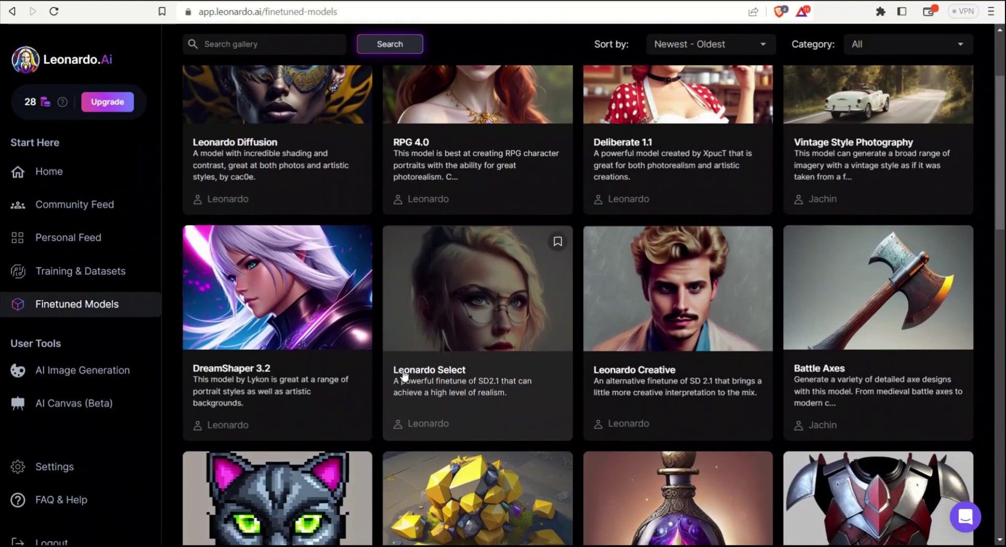
pyautogui.scroll(-10, 404, 375)
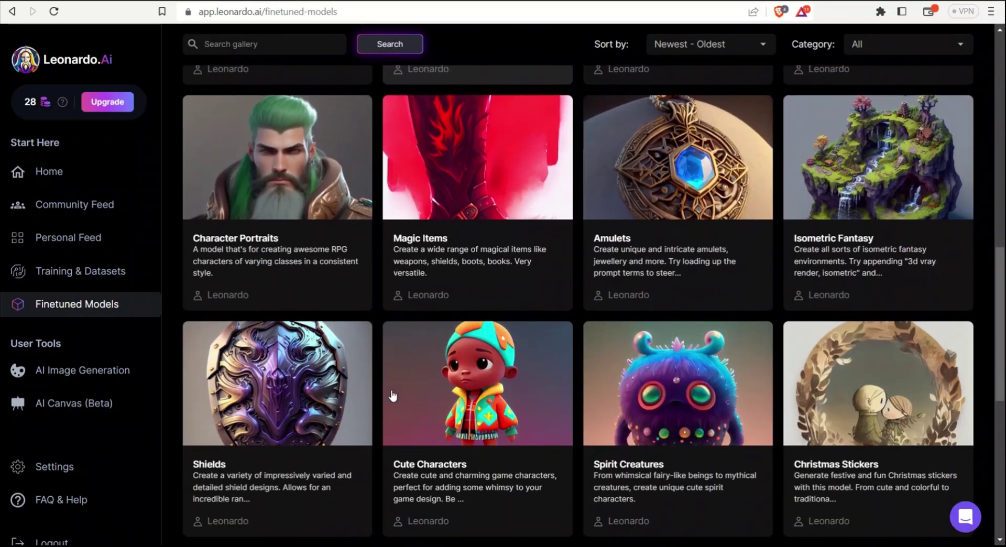
pyautogui.scroll(-4, 392, 396)
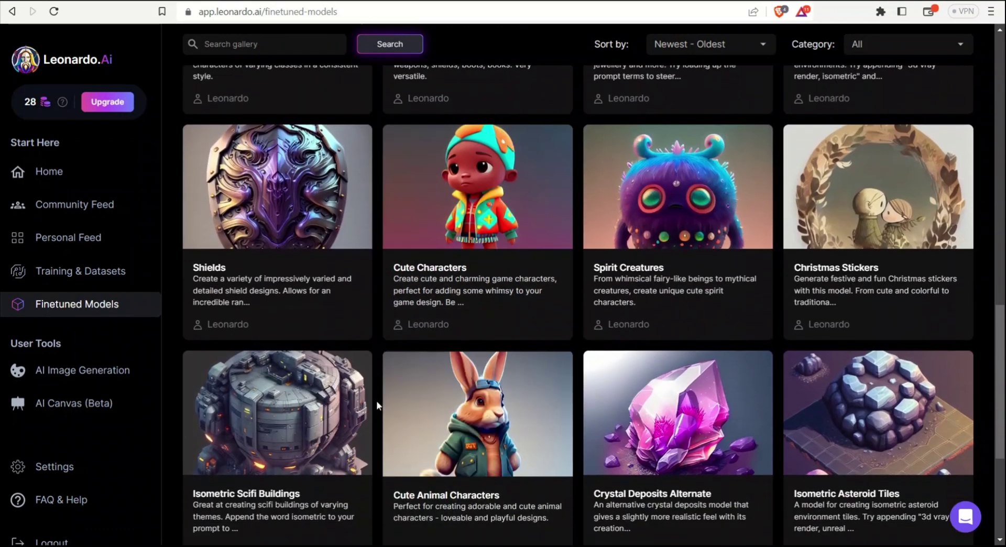
pyautogui.scroll(-1, 376, 400)
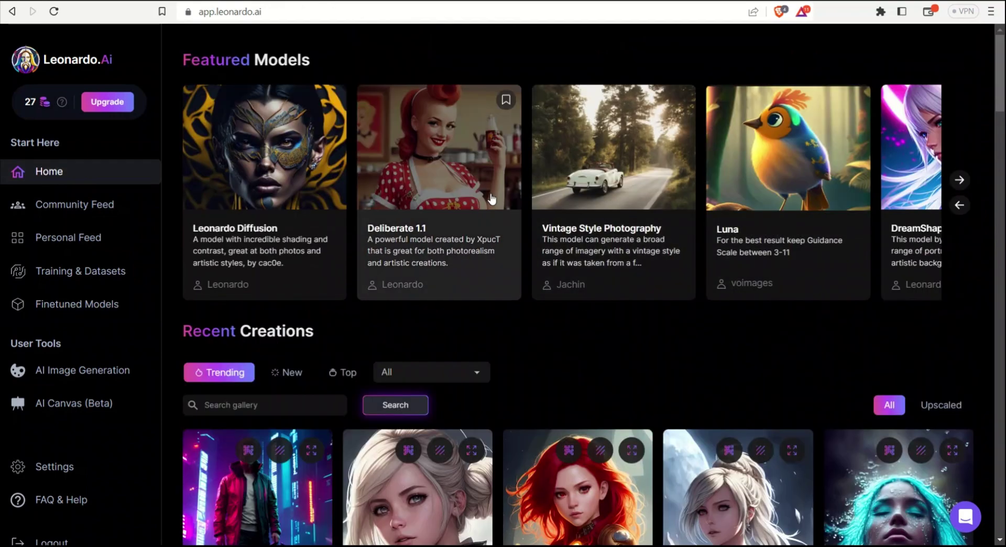
# - Open the Deliberate 1.1 model and launch the image generator with it
pyautogui.click(439, 165)
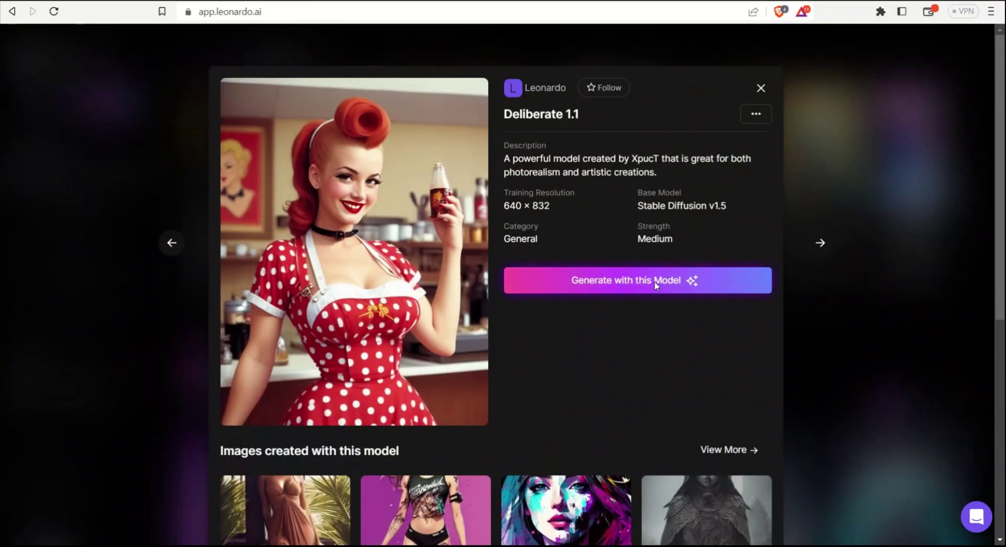
pyautogui.click(655, 282)
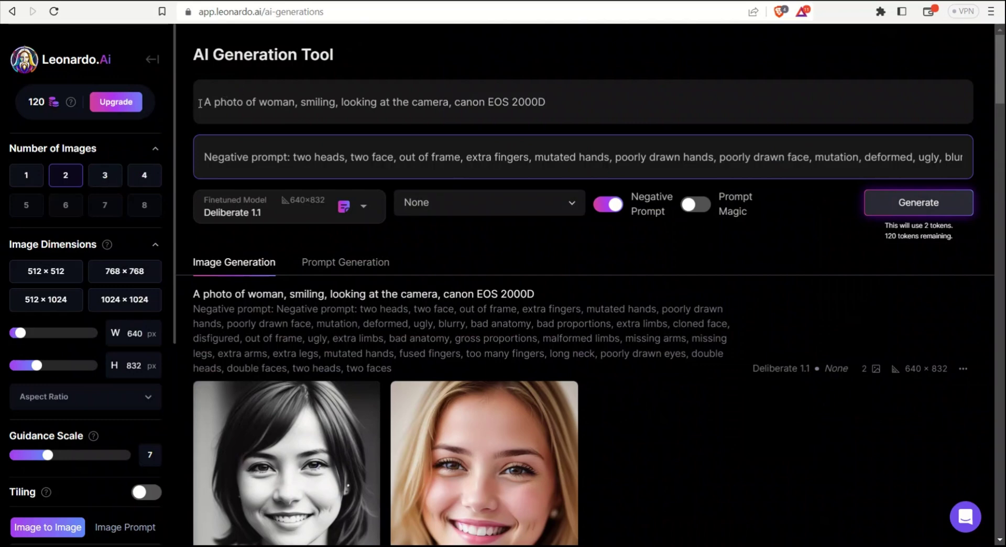
pyautogui.moveTo(201, 102); pyautogui.dragTo(295, 101)
pyautogui.click(404, 101)
# - Scroll through the earlier 640×832 smiling-woman portraits and back to the top
pyautogui.scroll(-3, 628, 395)
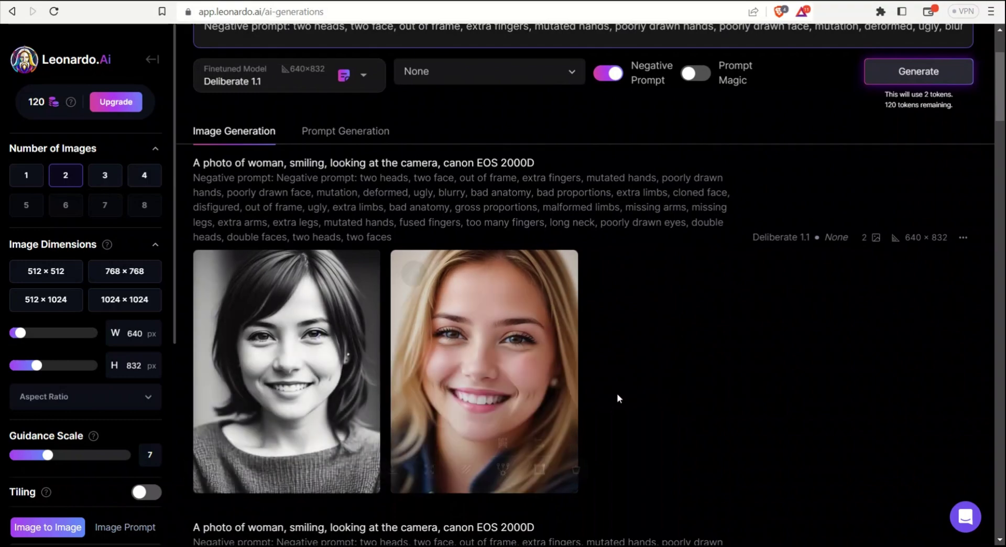
pyautogui.scroll(-4, 684, 403)
pyautogui.scroll(-4, 683, 403)
pyautogui.scroll(5, 683, 403)
pyautogui.scroll(-4, 683, 403)
pyautogui.scroll(-2, 683, 404)
pyautogui.scroll(6, 683, 403)
pyautogui.scroll(-7, 682, 404)
pyautogui.scroll(10, 683, 404)
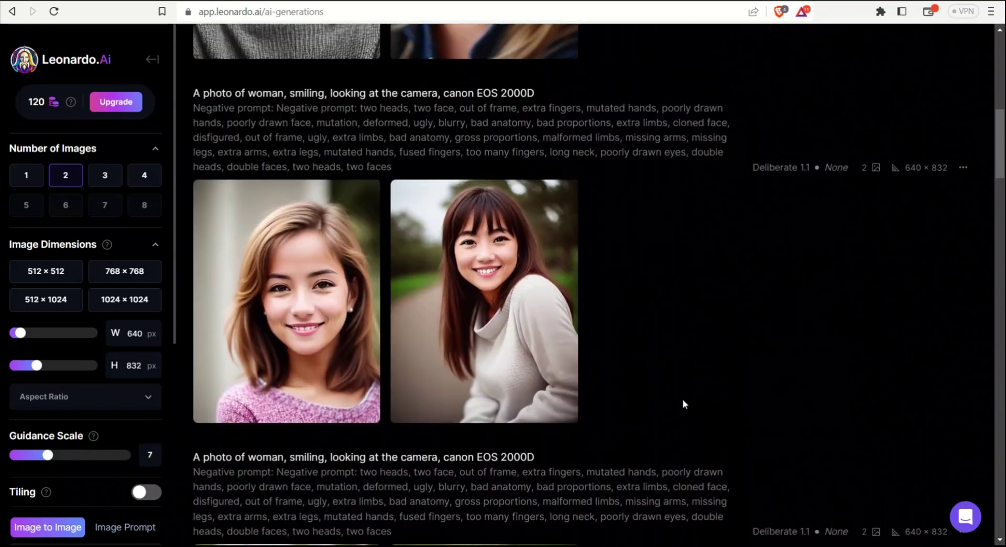
# - Rewrite the prompt to 'A photo of emma watson, canon EOS 2000D', dropping the flowers phrase
pyautogui.scroll(3, 682, 404)
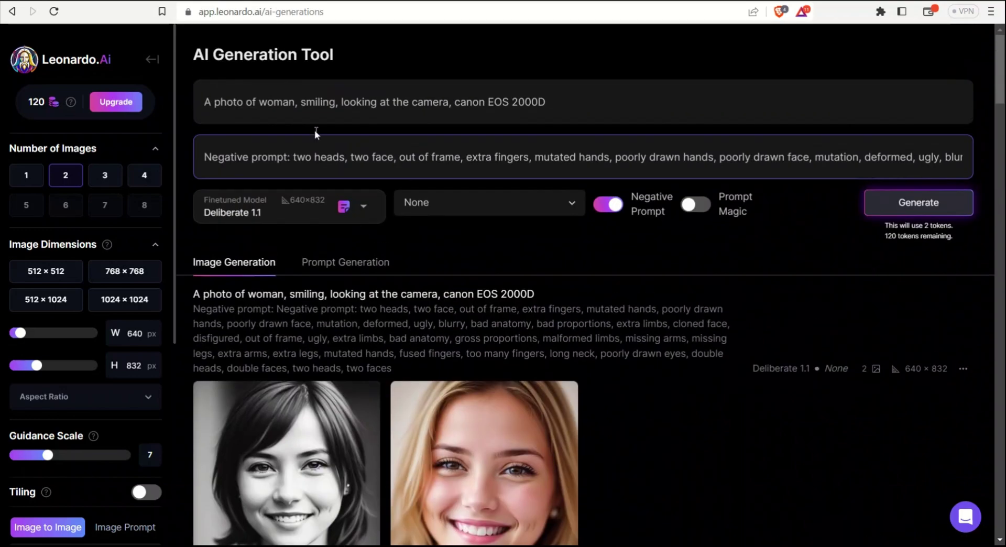
pyautogui.doubleClick(284, 111)
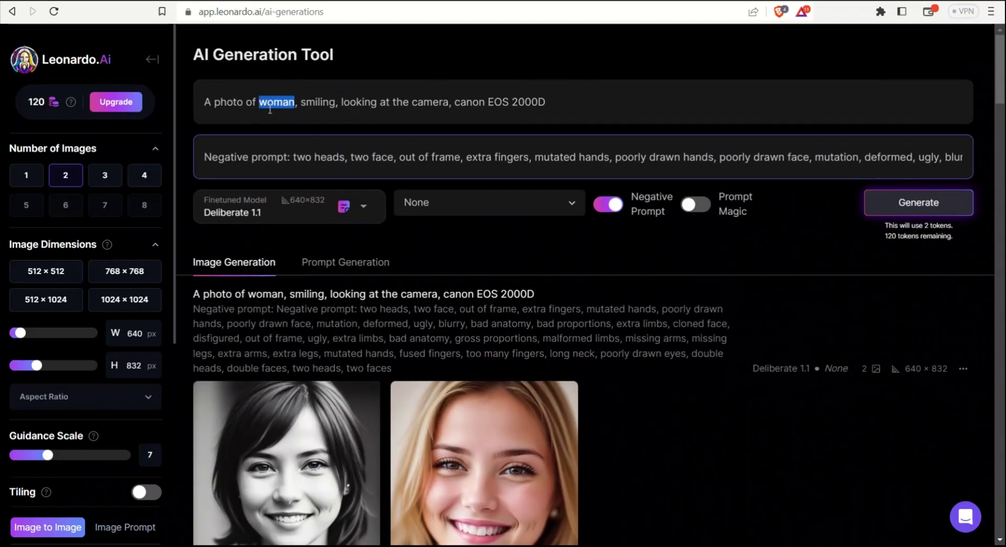
pyautogui.click(282, 107)
pyautogui.doubleClick(275, 104)
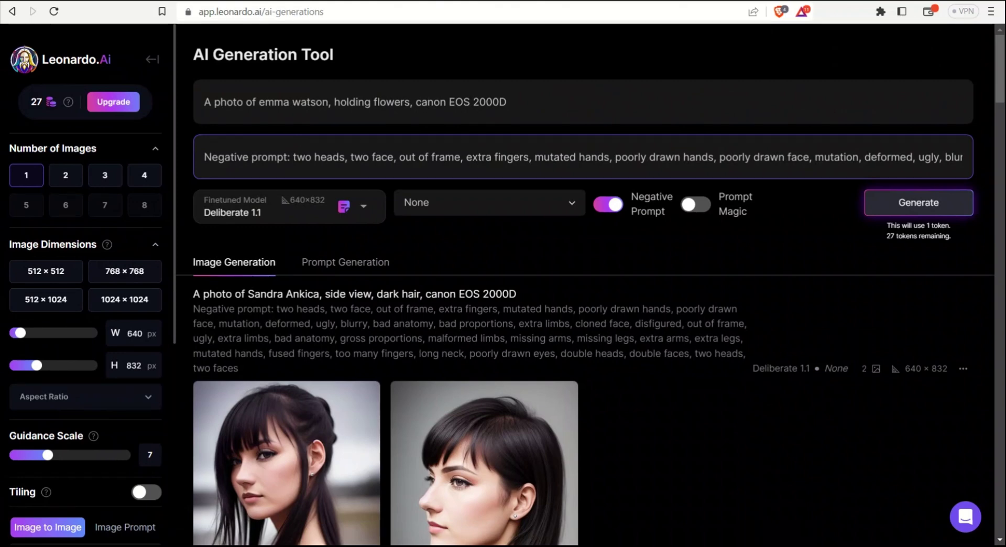
pyautogui.hotkey('ctrl', 'BackSpace')
pyautogui.hotkey('ctrl', 'BackSpace')
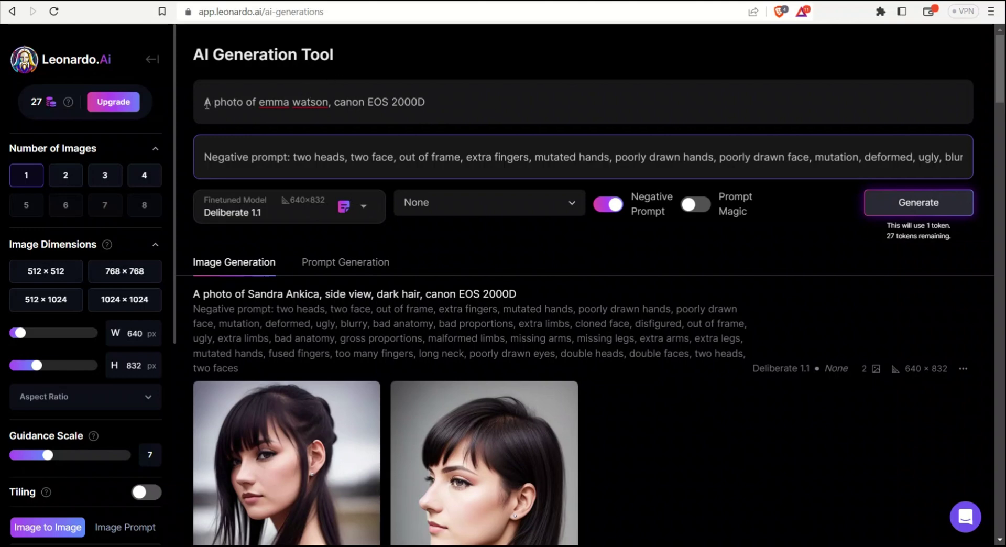
pyautogui.moveTo(224, 103); pyautogui.dragTo(331, 101)
pyautogui.click(461, 108)
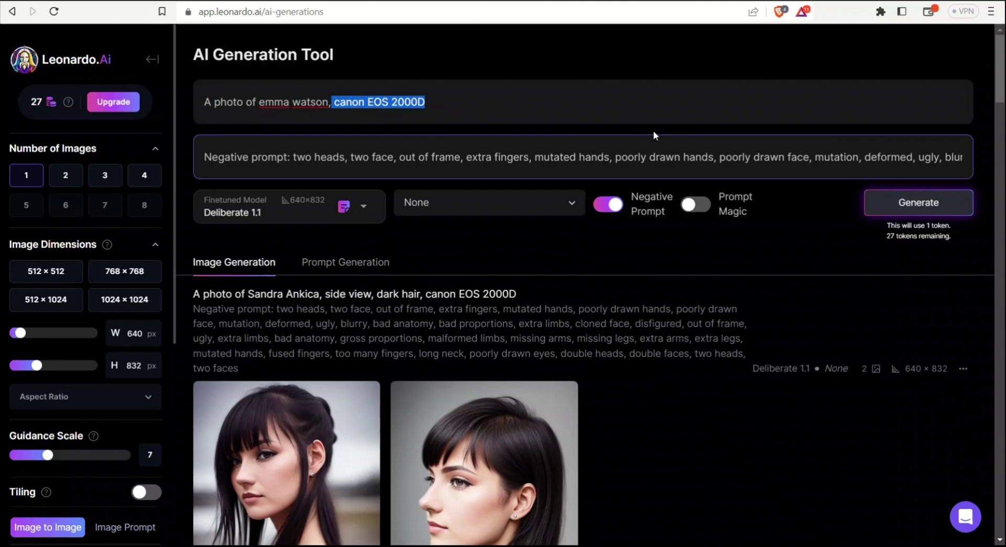
pyautogui.click(498, 118)
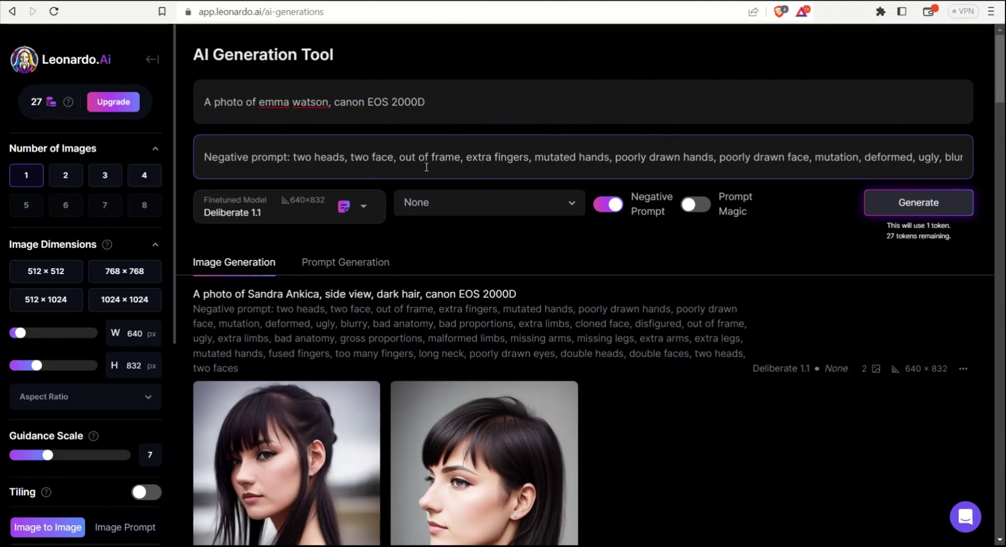
# - Generate one 640×832 image from this prompt with Deliberate 1.1
pyautogui.moveTo(311, 157); pyautogui.dragTo(545, 152)
pyautogui.click(630, 232)
pyautogui.click(898, 208)
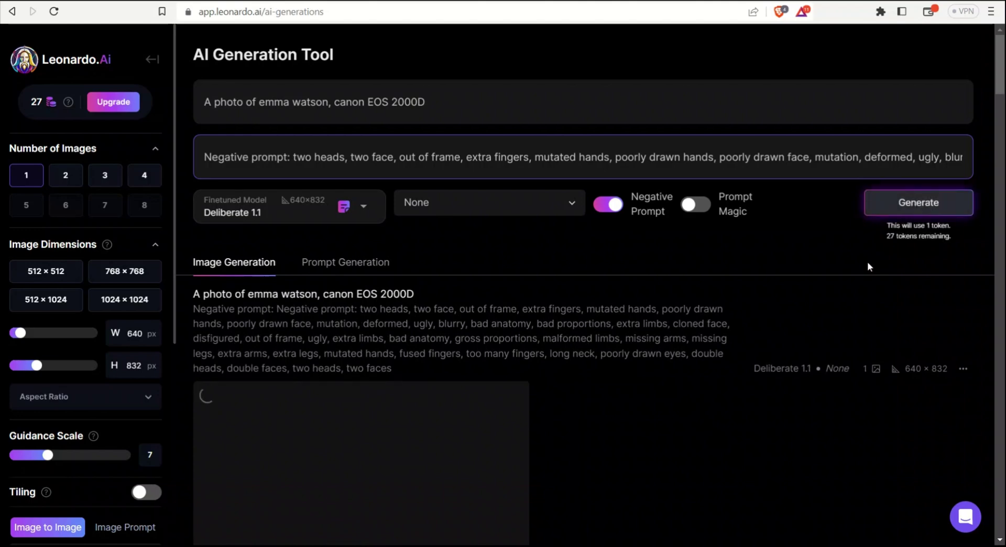
# - View the emma watson portrait full size, close it, and mark 'emma watson' in the prompt
pyautogui.scroll(-3, 663, 284)
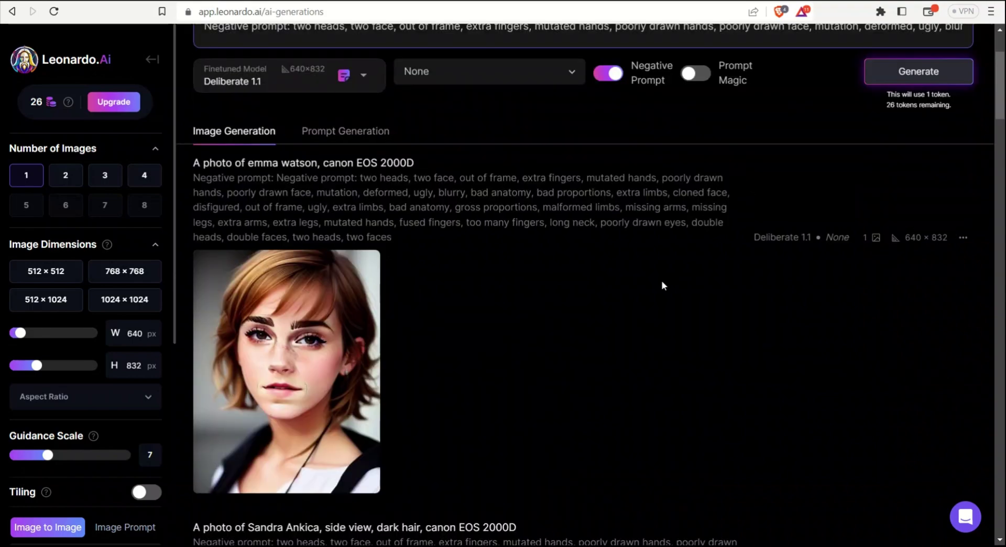
pyautogui.scroll(3, 526, 320)
pyautogui.scroll(-4, 526, 320)
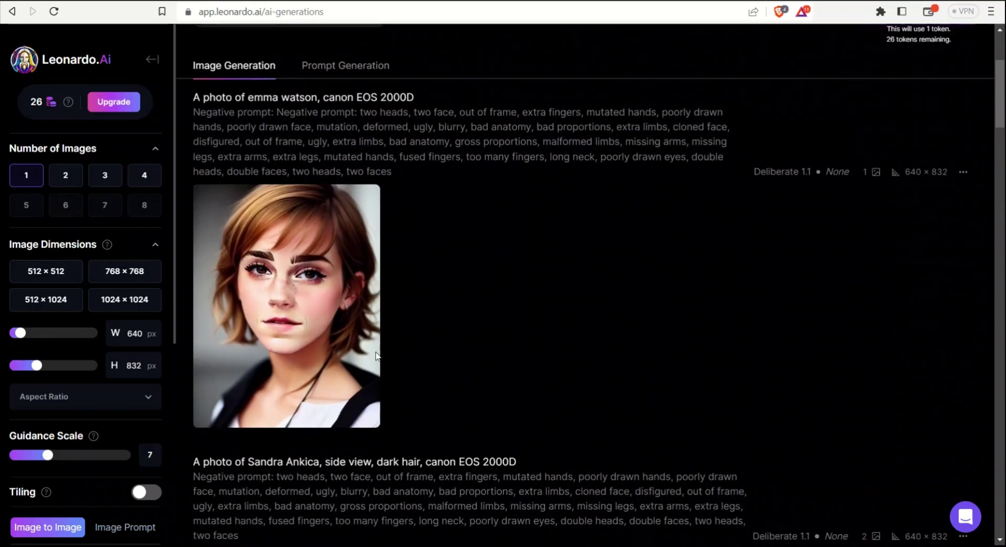
pyautogui.click(336, 301)
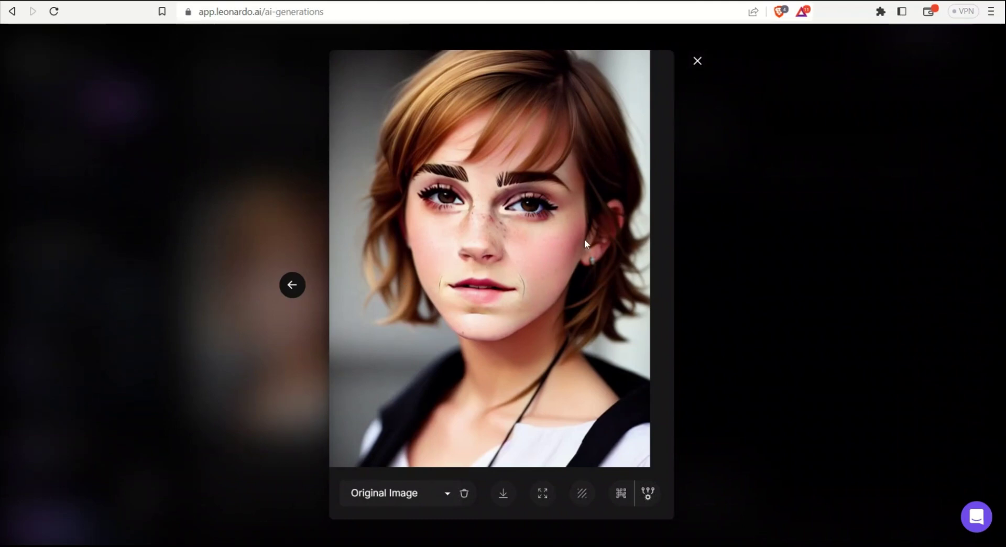
pyautogui.click(697, 60)
pyautogui.scroll(4, 632, 254)
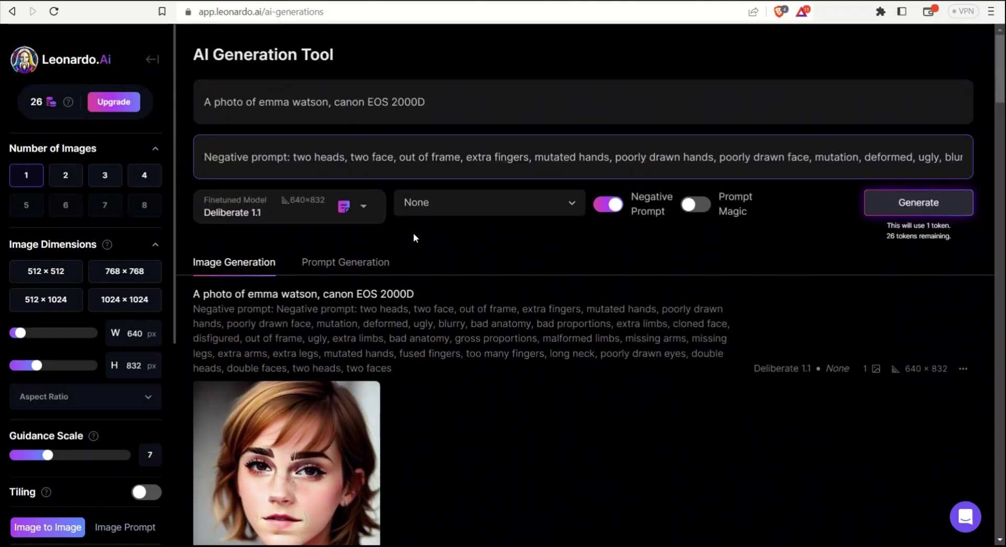
pyautogui.moveTo(331, 102); pyautogui.dragTo(259, 107)
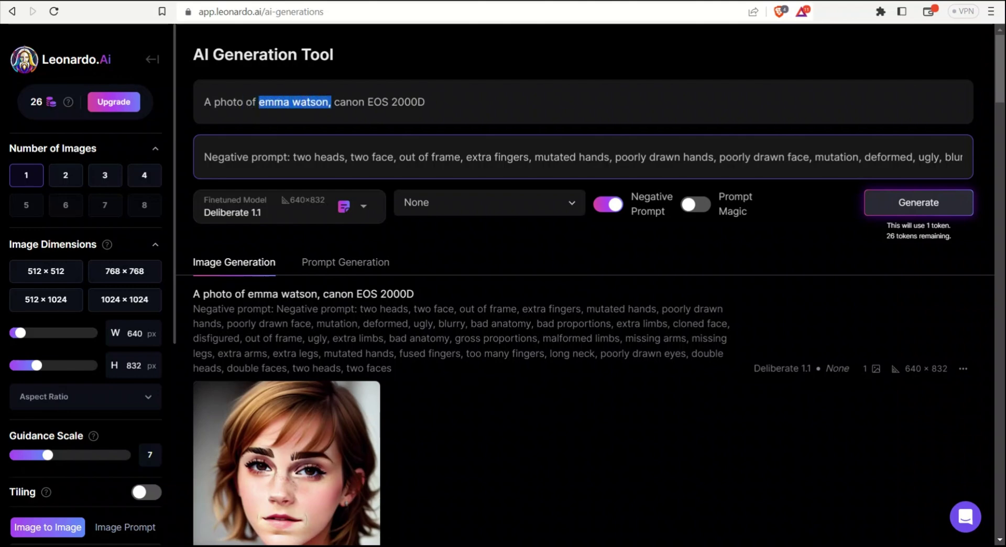
# - Return to the Behind the Name random name generator page
pyautogui.hotkey('alt', 'Left')
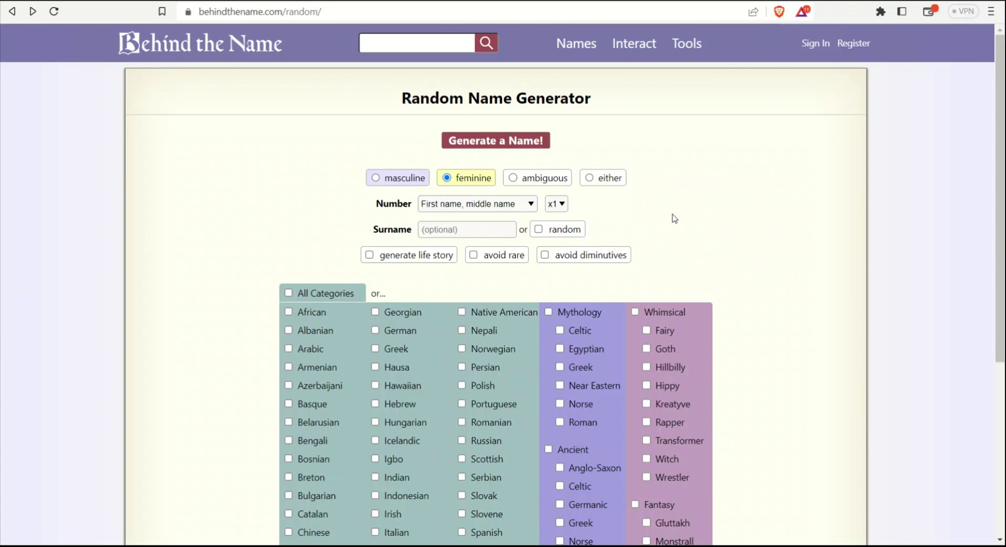
pyautogui.scroll(-3, 723, 192)
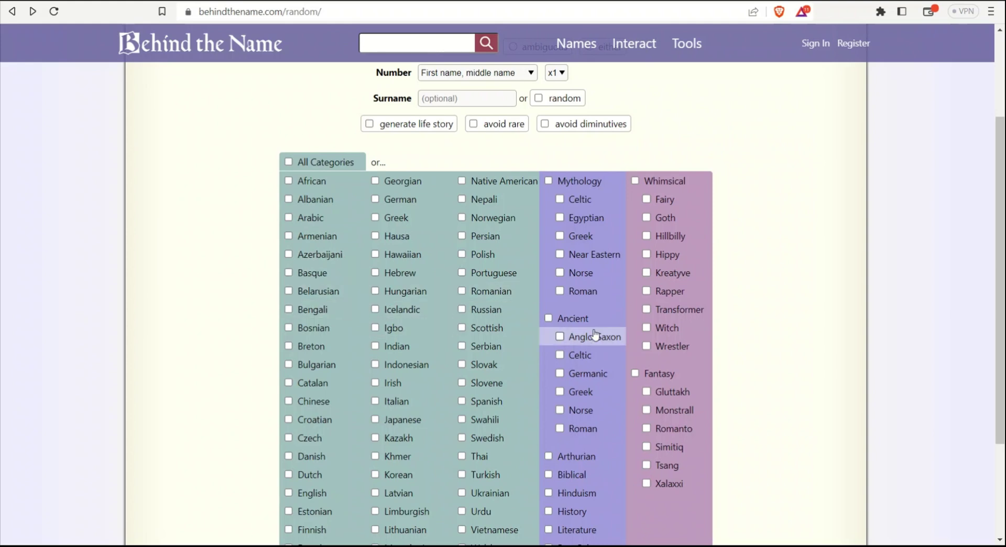
pyautogui.scroll(2, 765, 348)
pyautogui.scroll(1, 765, 348)
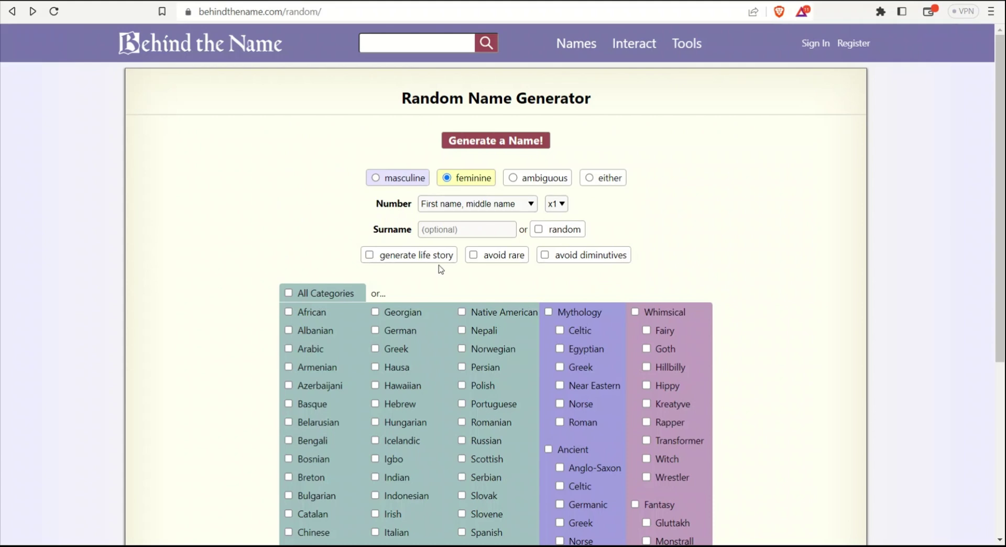
pyautogui.scroll(-3, 441, 269)
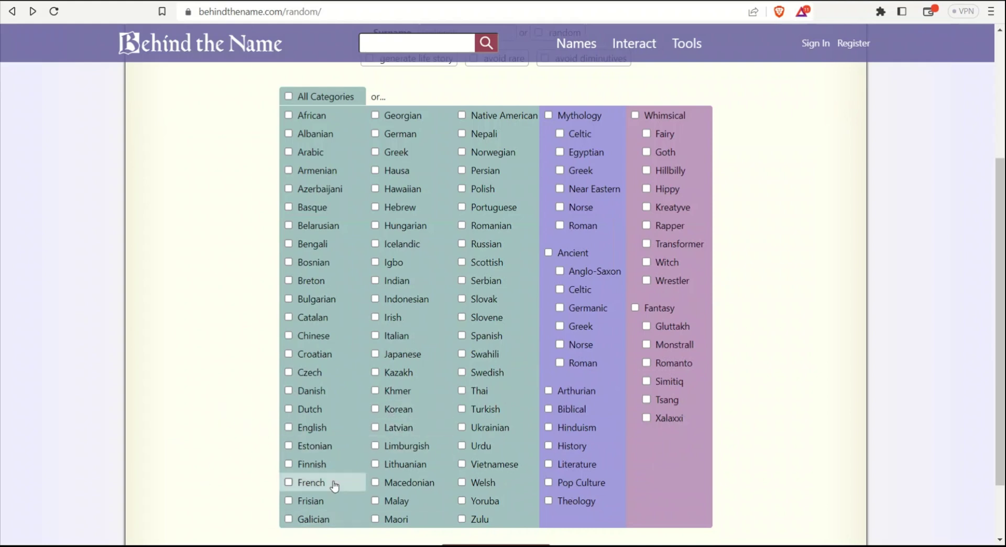
# - Generate five random French and Serbian names and select Églantine Noémi
pyautogui.click(310, 484)
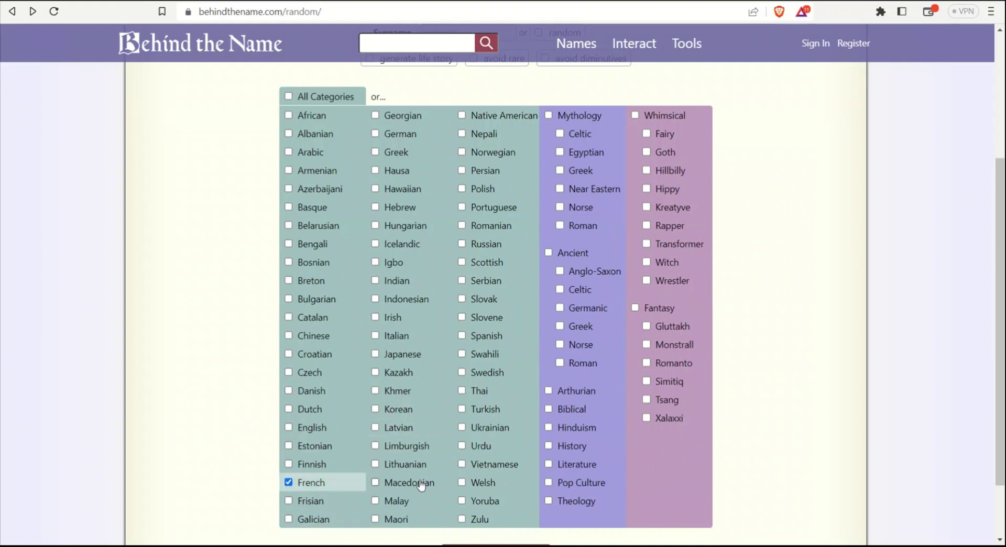
pyautogui.click(460, 281)
pyautogui.scroll(3, 523, 236)
pyautogui.click(556, 204)
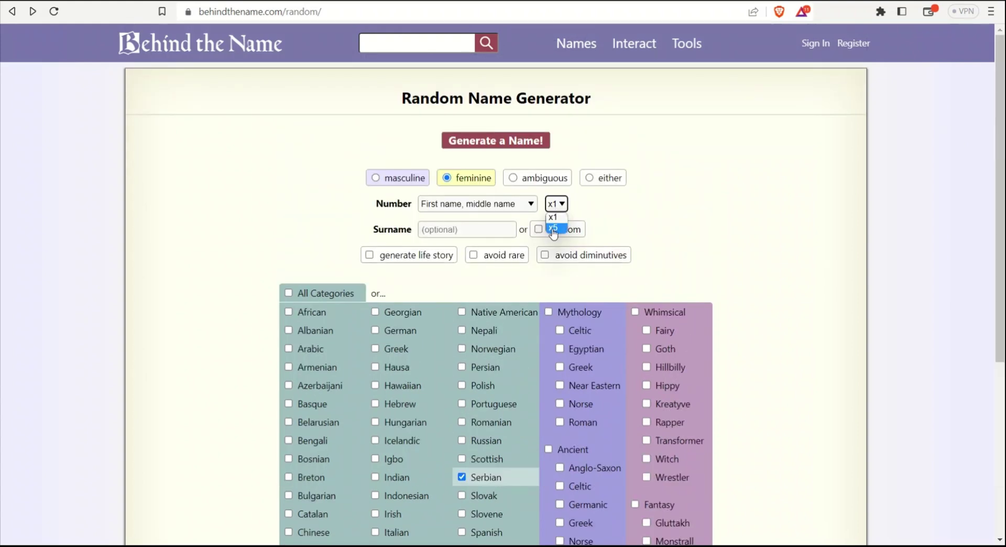
pyautogui.click(552, 228)
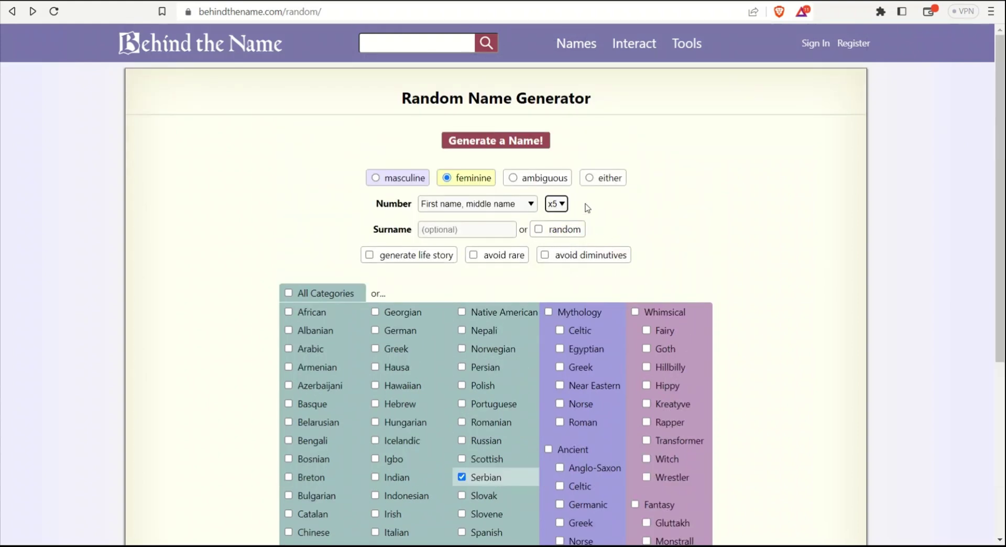
pyautogui.click(508, 143)
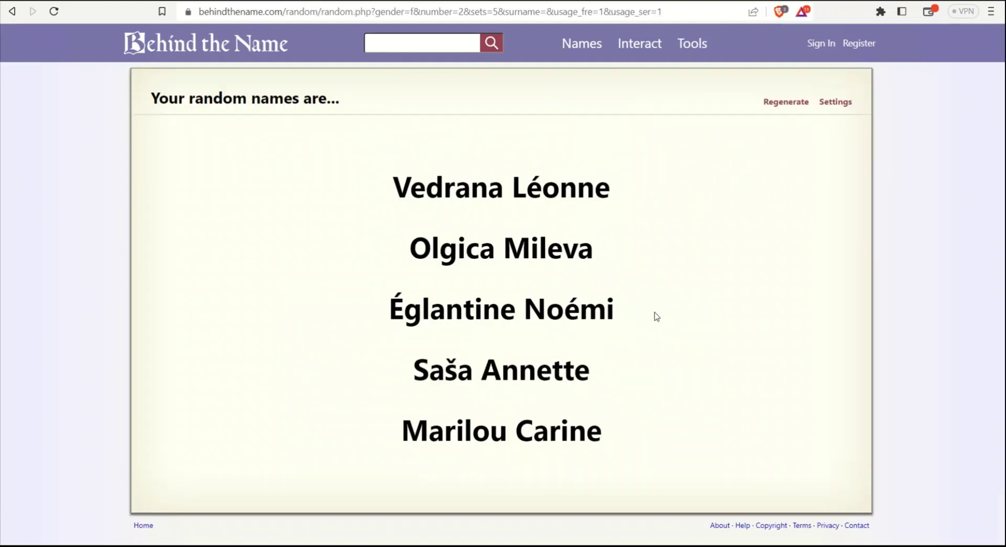
pyautogui.moveTo(648, 316); pyautogui.dragTo(388, 311)
pyautogui.hotkey('ctrl', 'c')
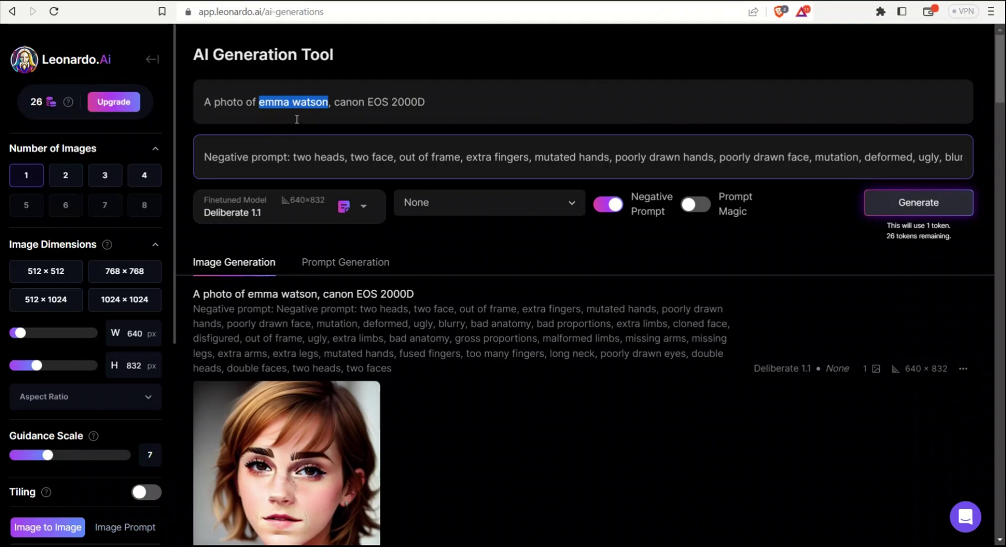
# - Replace 'emma watson' with Églantine Noémi and add 'looking at the camera,' after it
pyautogui.click(292, 102)
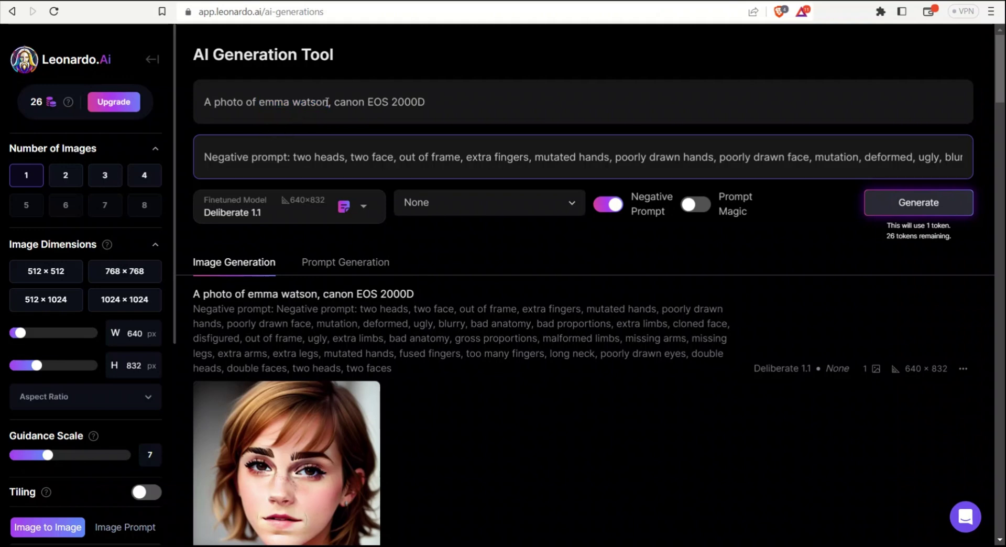
pyautogui.moveTo(327, 102); pyautogui.dragTo(260, 102)
pyautogui.hotkey('ctrl', 'v')
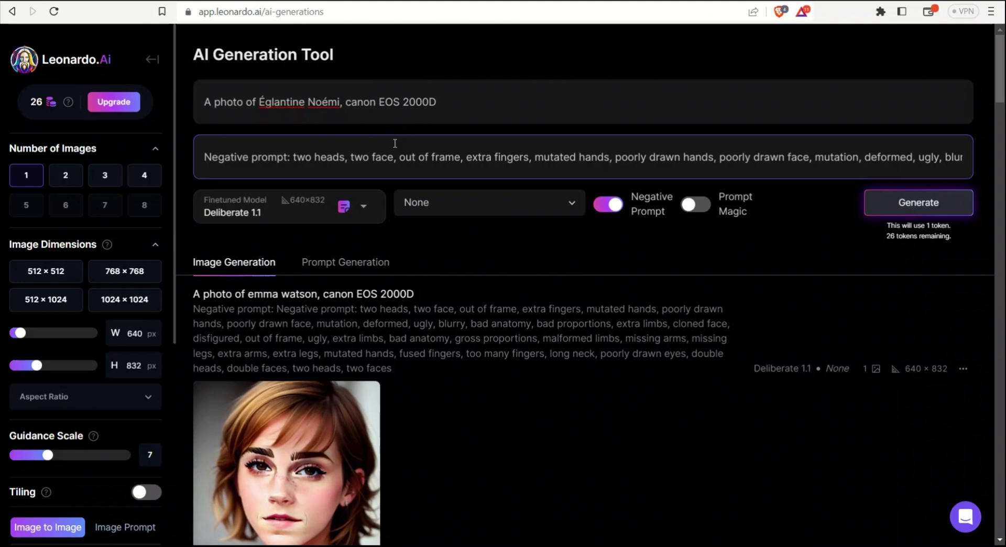
pyautogui.write('looking ')
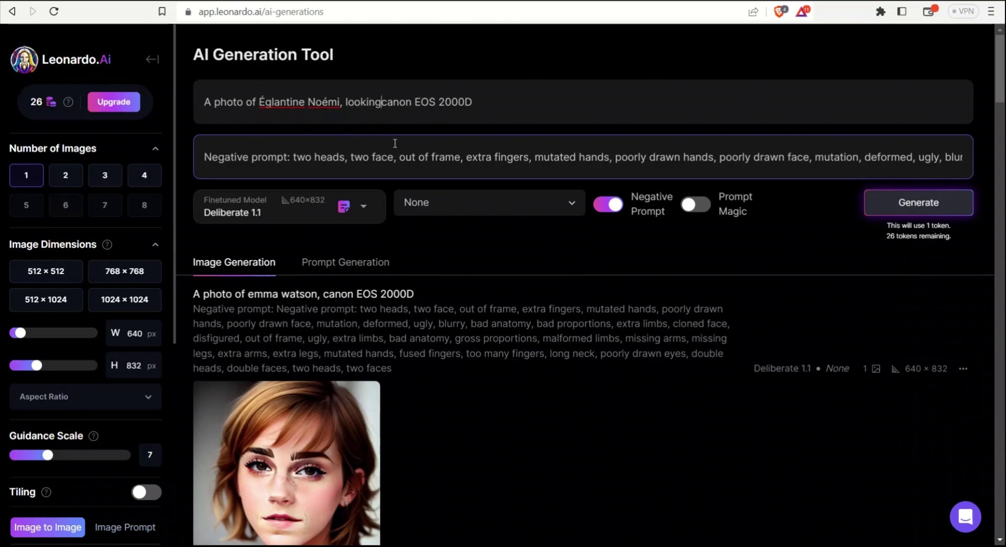
pyautogui.write('at the camera,')
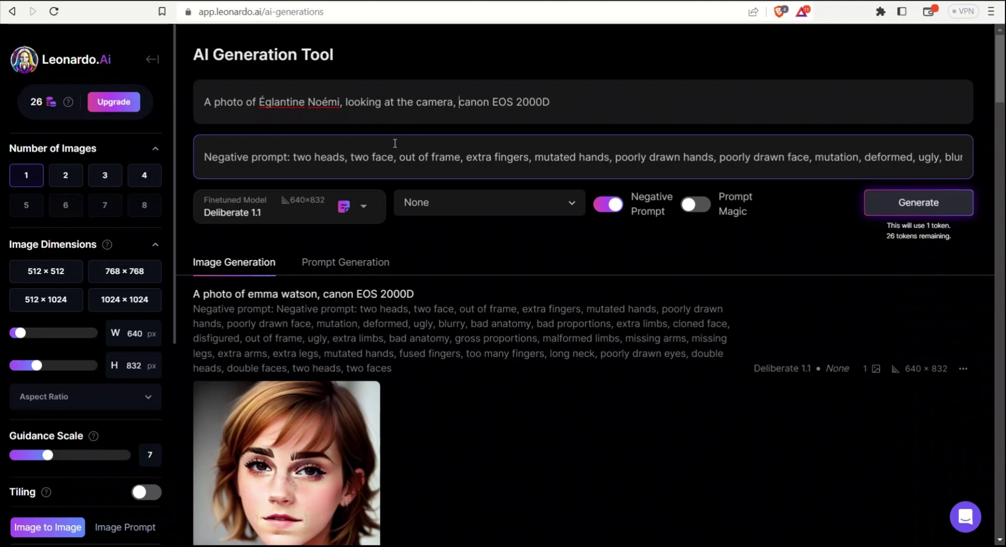
# - Generate two Deliberate 1.1 portraits of Églantine Noémi looking at the camera
pyautogui.click(74, 182)
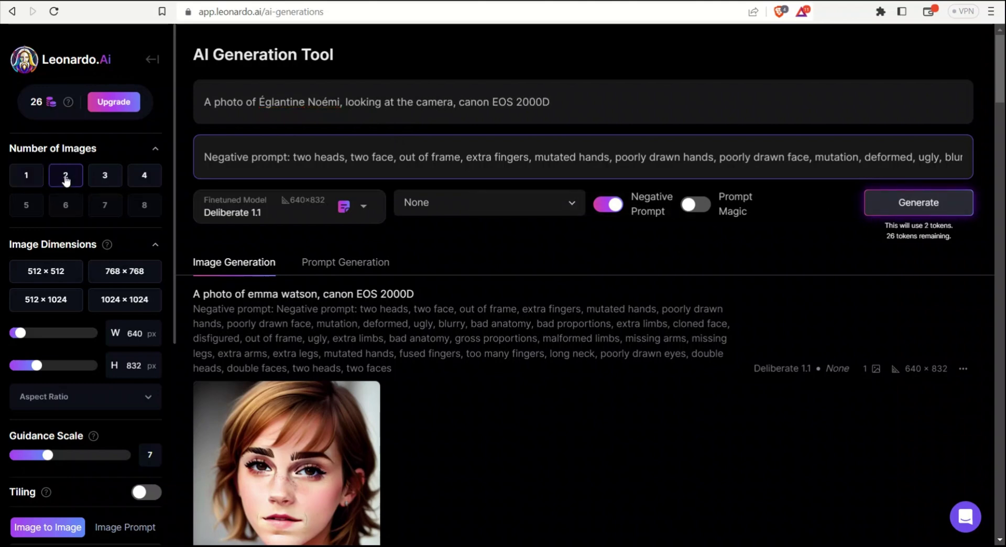
pyautogui.click(935, 204)
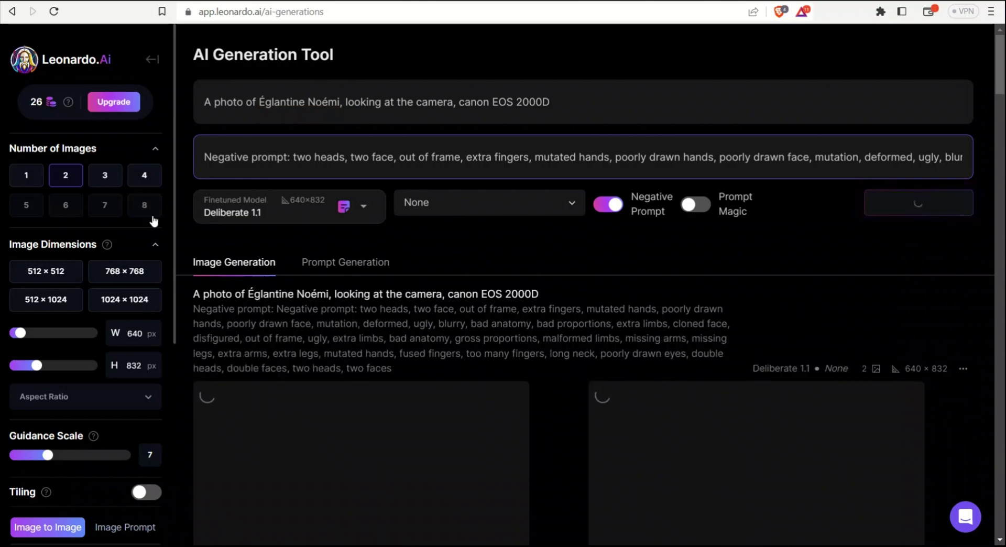
pyautogui.scroll(-2, 144, 228)
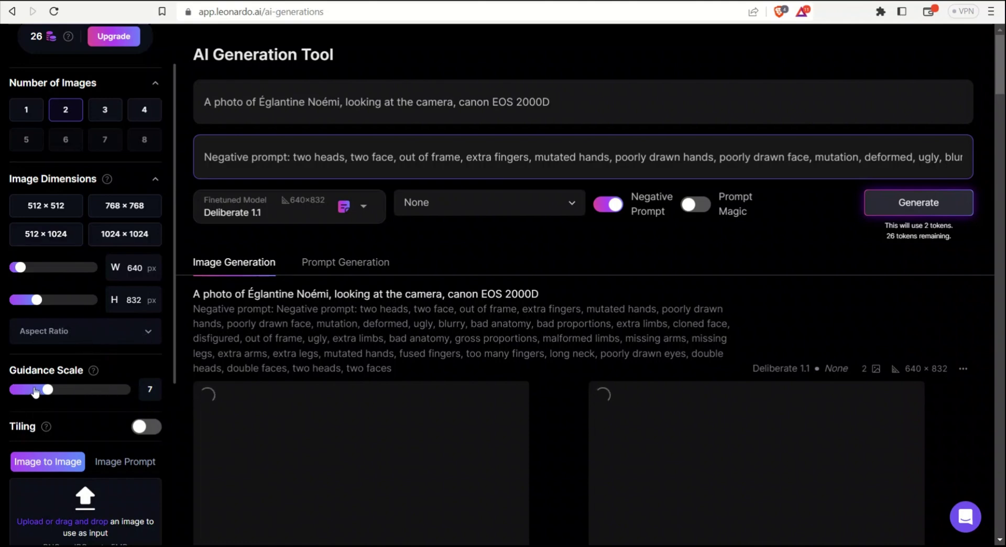
pyautogui.scroll(-1, 62, 473)
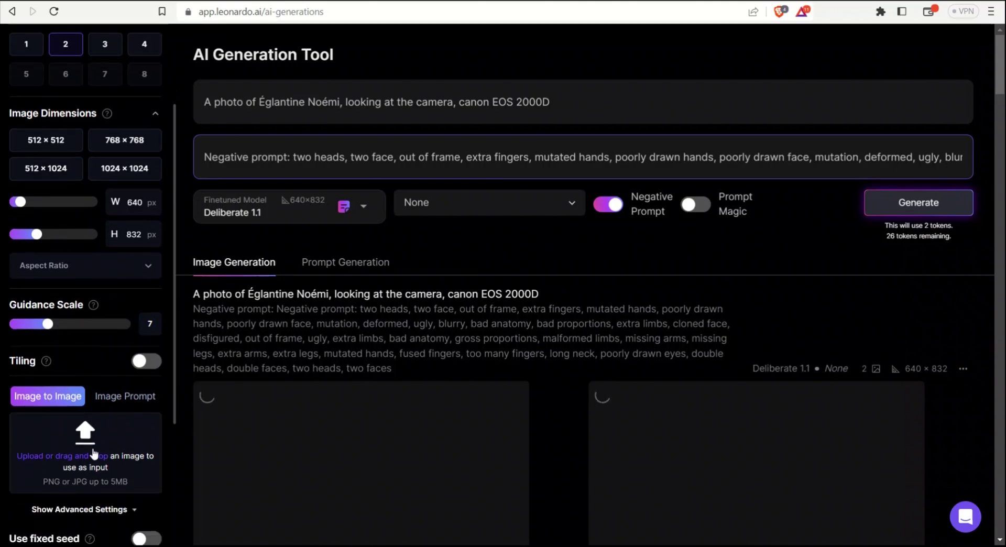
pyautogui.scroll(-2, 104, 419)
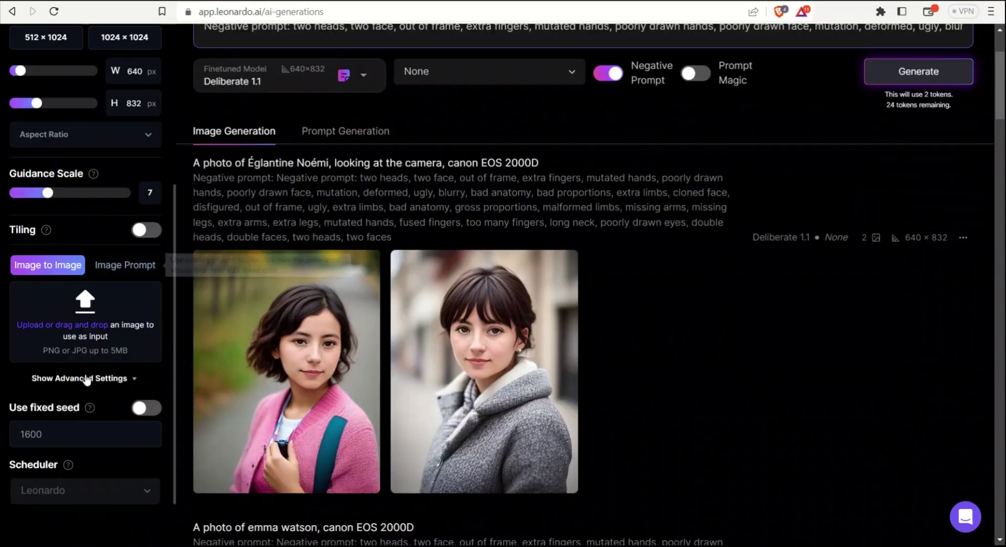
pyautogui.scroll(2, 678, 324)
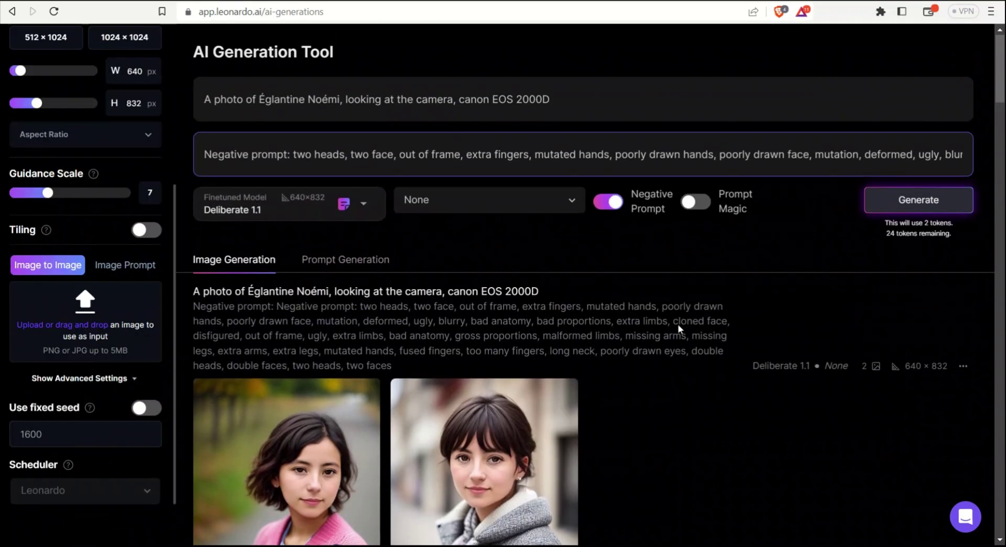
pyautogui.scroll(-3, 677, 324)
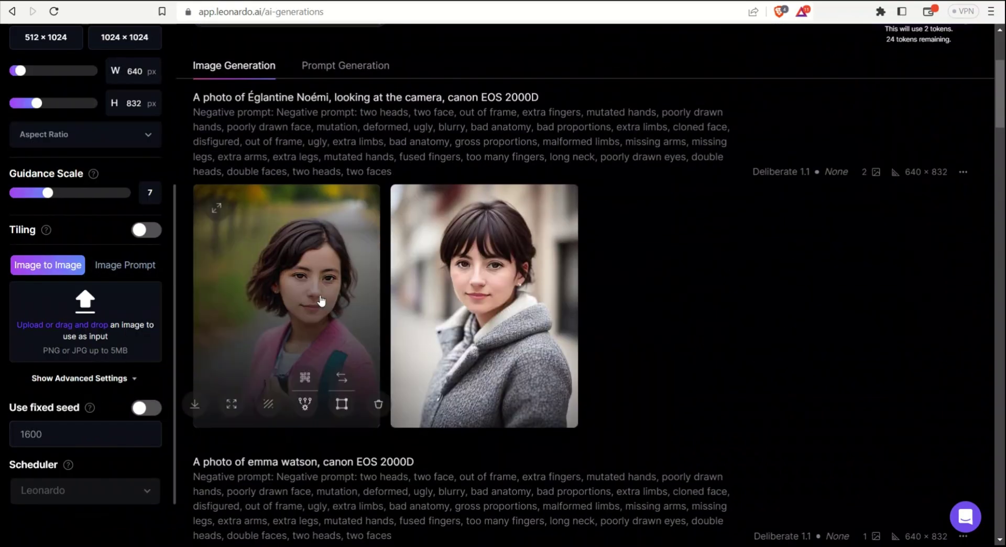
pyautogui.click(322, 302)
pyautogui.click(721, 293)
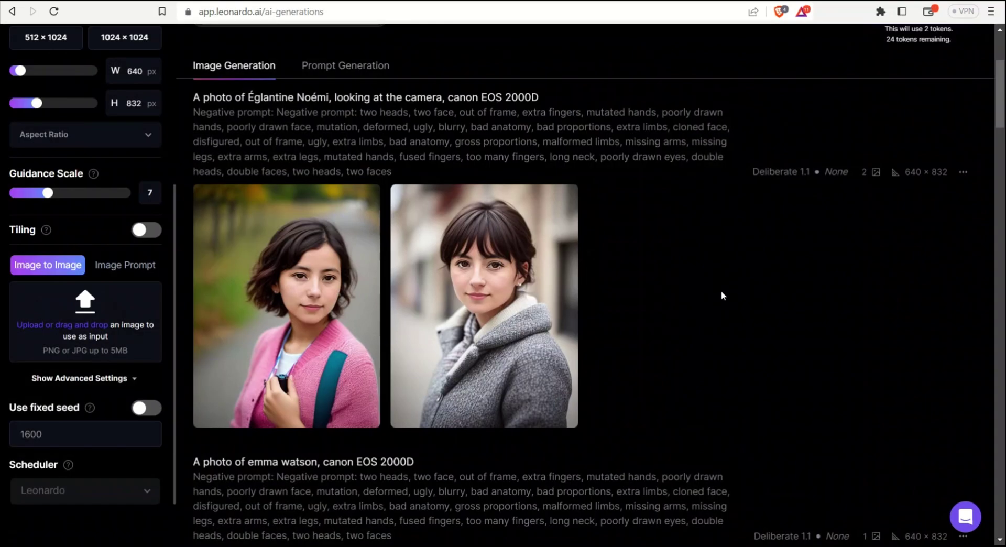
pyautogui.click(550, 309)
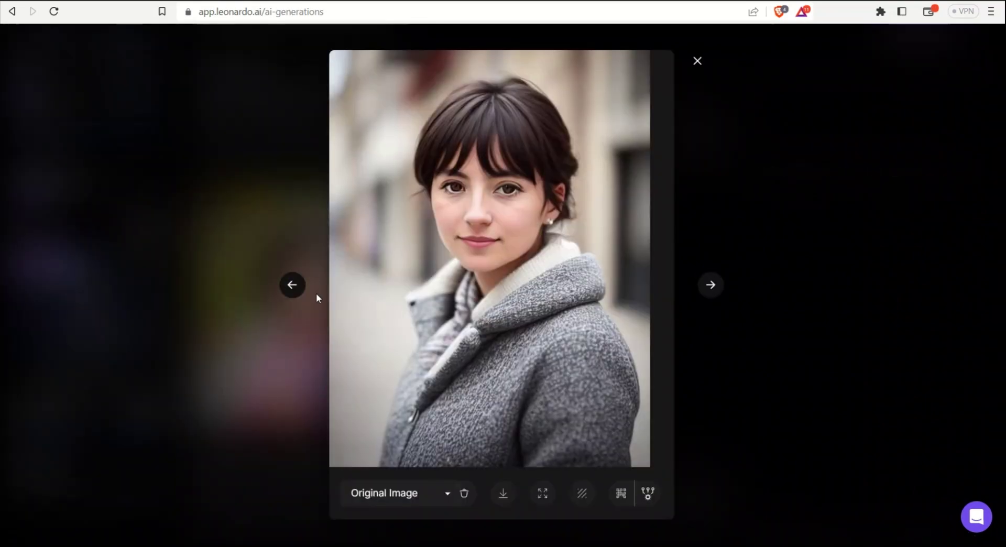
pyautogui.click(293, 286)
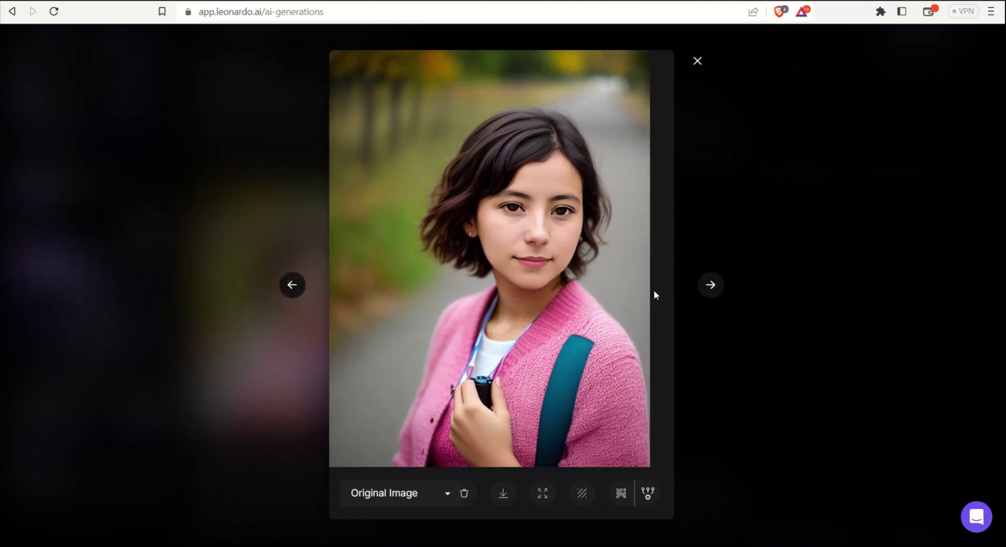
pyautogui.click(707, 287)
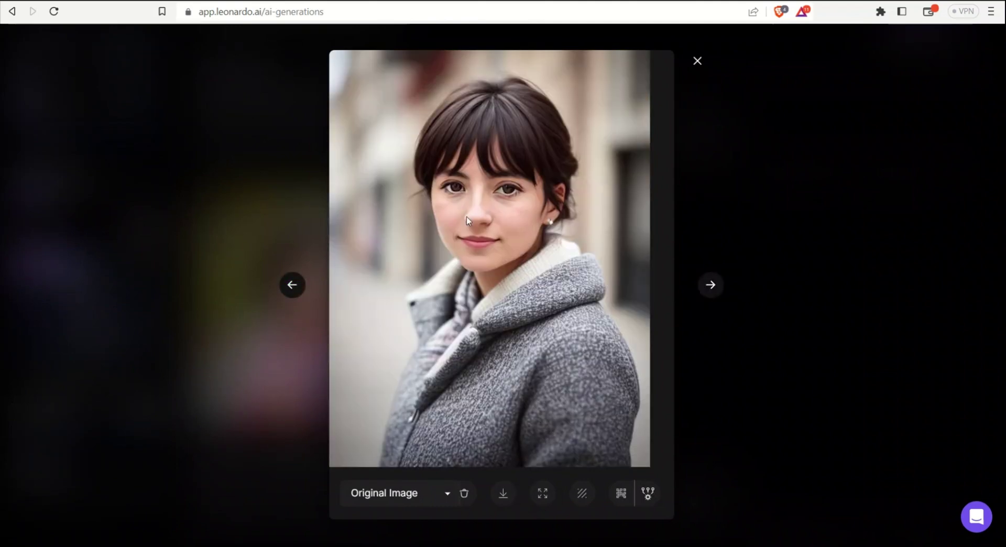
pyautogui.click(292, 285)
pyautogui.click(710, 284)
pyautogui.click(749, 210)
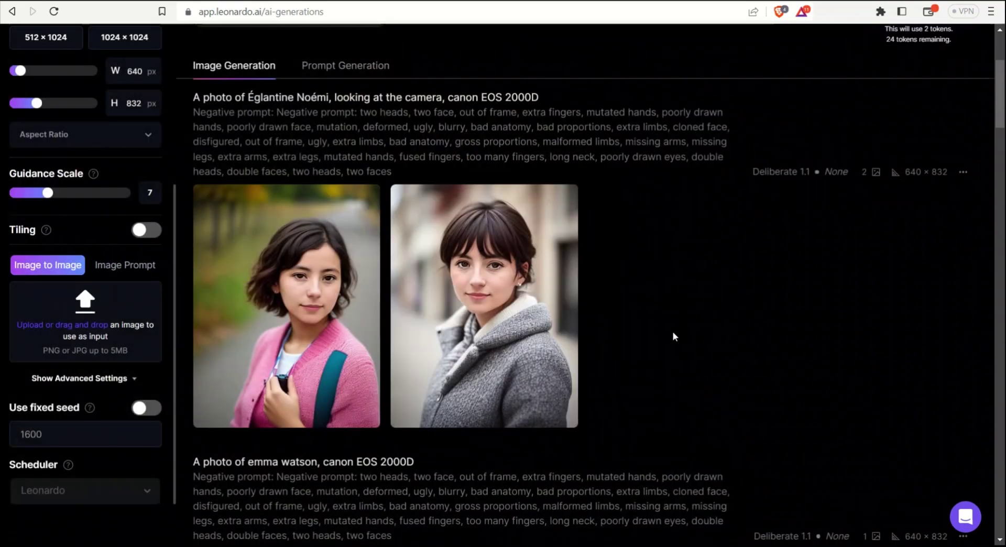
# - Insert 'similing,' before 'looking at the camera' in the Églantine Noémi prompt
pyautogui.scroll(3, 672, 331)
pyautogui.scroll(1, 578, 422)
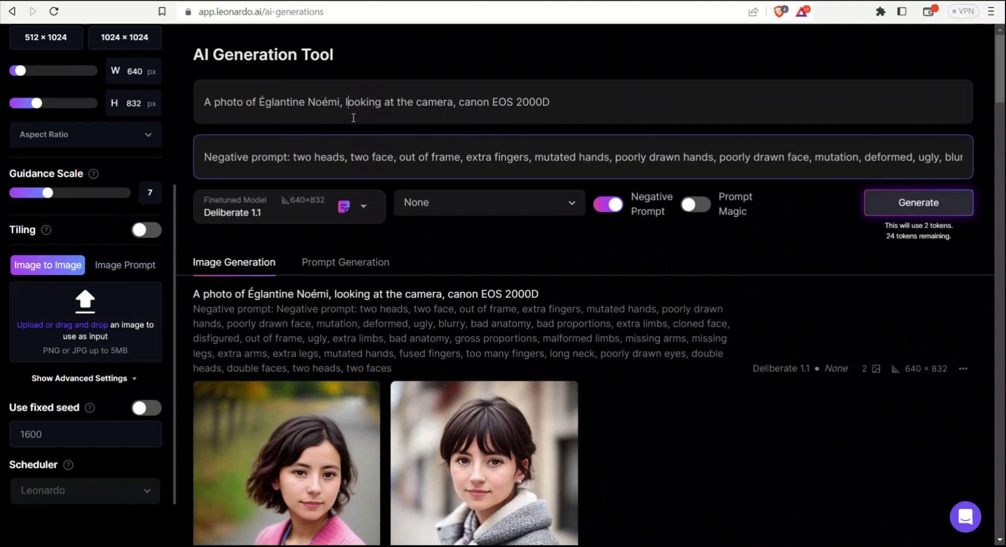
pyautogui.write('simi')
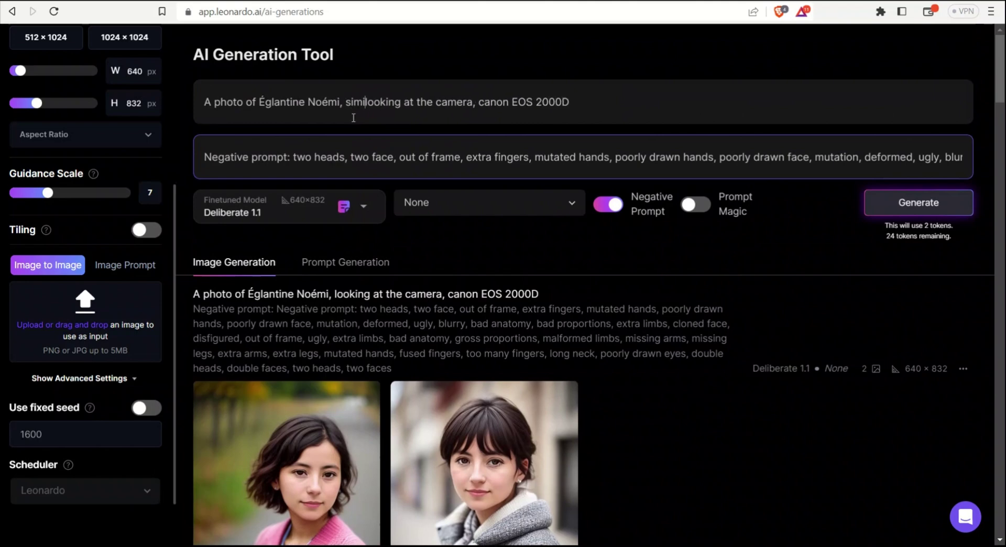
pyautogui.write('ling,')
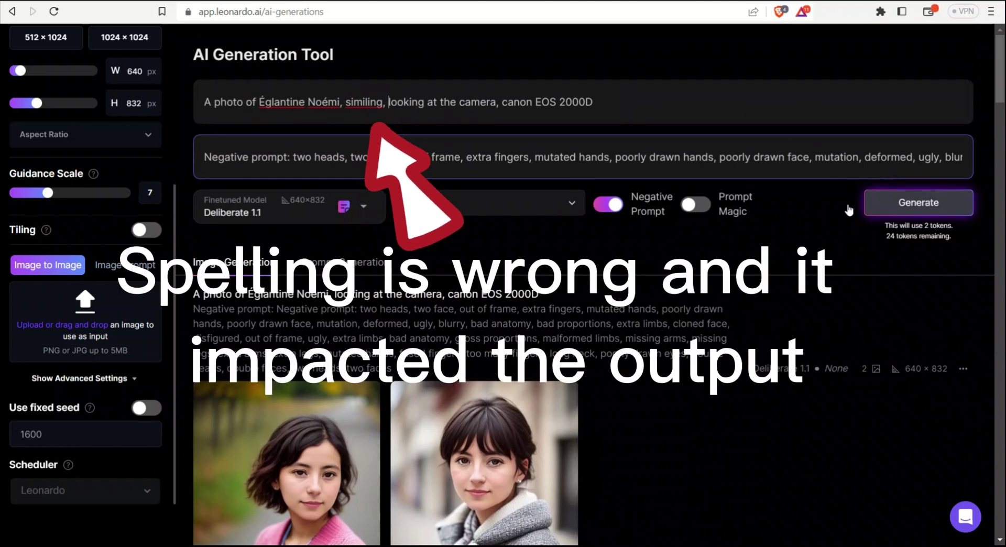
pyautogui.scroll(-2, 106, 393)
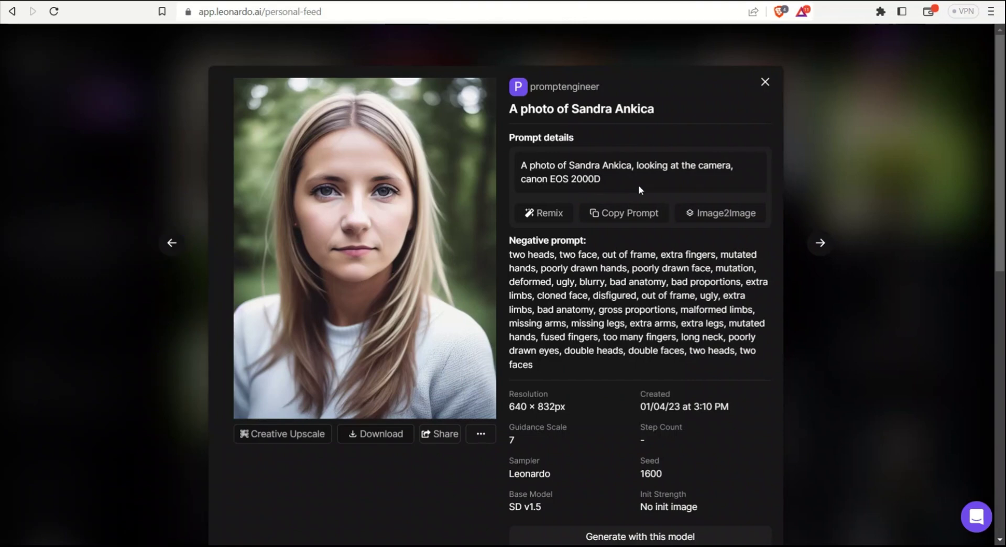
pyautogui.press('Left')
pyautogui.press('Left')
pyautogui.press('Left')
pyautogui.press('Left')
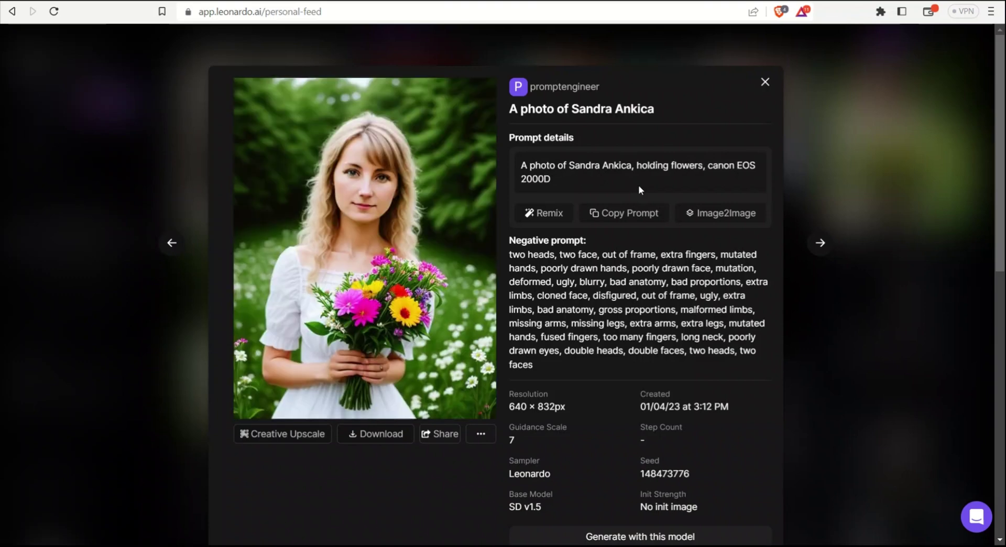
pyautogui.press('Left')
pyautogui.press('Left')
pyautogui.press('Left')
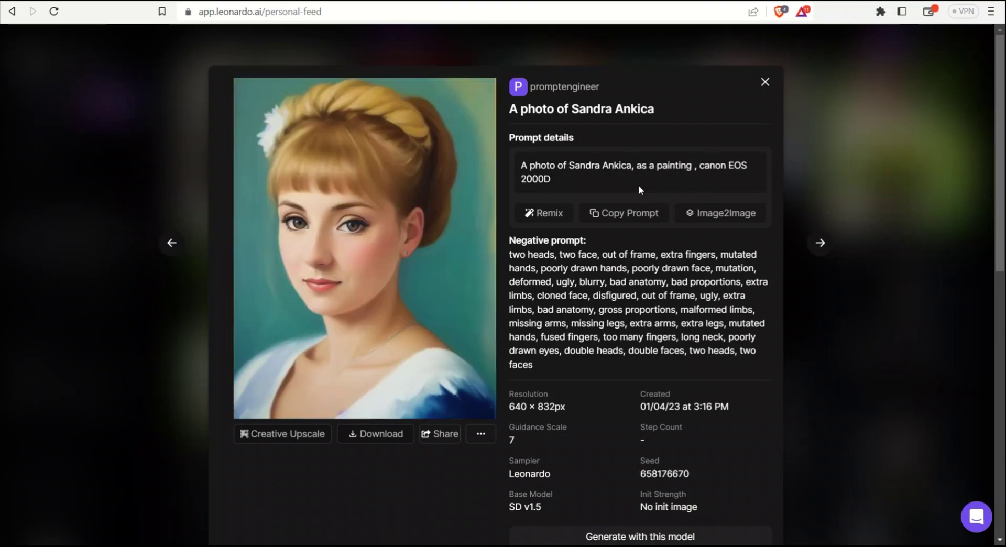
pyautogui.press('Left')
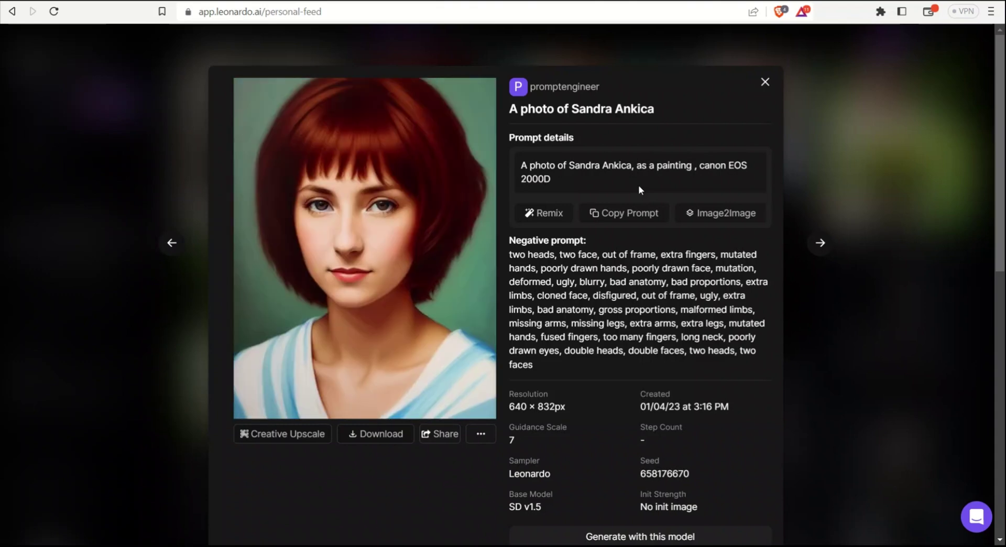
# - Browse the Anka Neda images, then select Vedrana Léonne and the prompt's old name
pyautogui.press('Left')
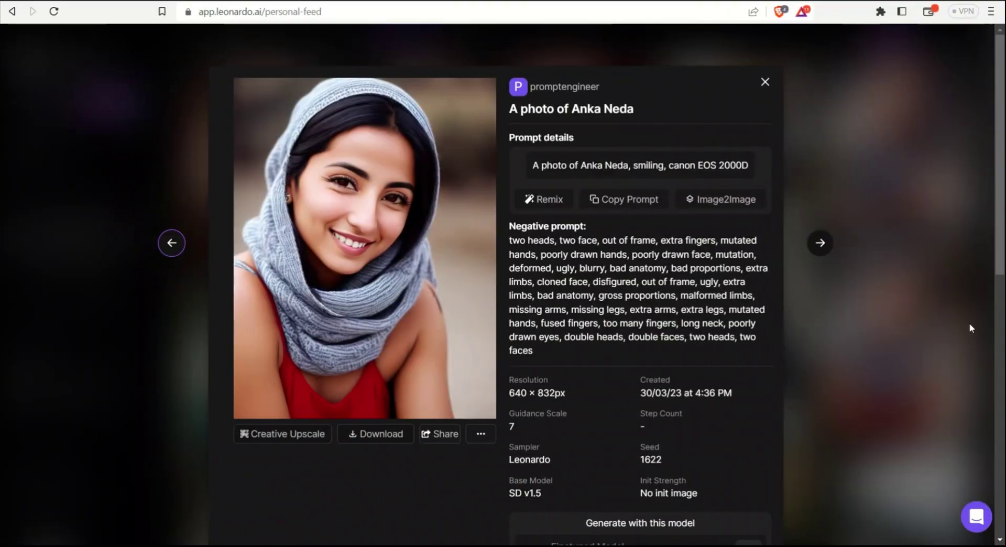
pyautogui.press('Left')
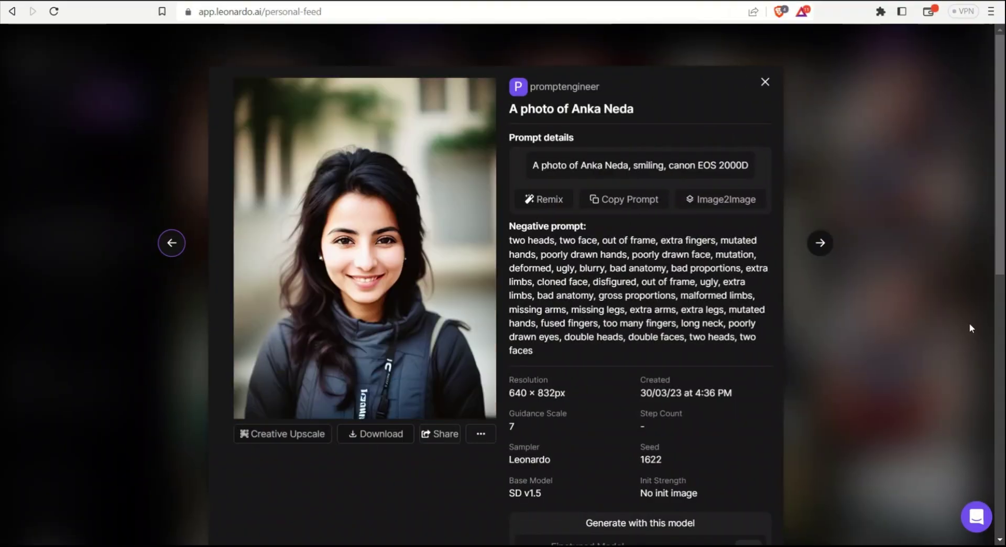
pyautogui.press('Left')
pyautogui.press('Left')
pyautogui.press('Left')
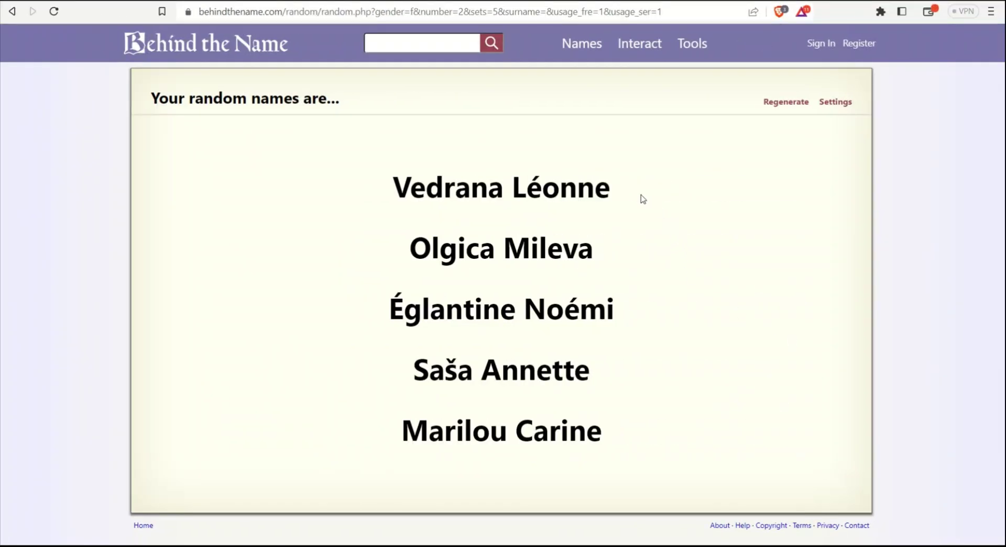
pyautogui.moveTo(642, 198); pyautogui.dragTo(387, 188)
pyautogui.hotkey('ctrl', 'c')
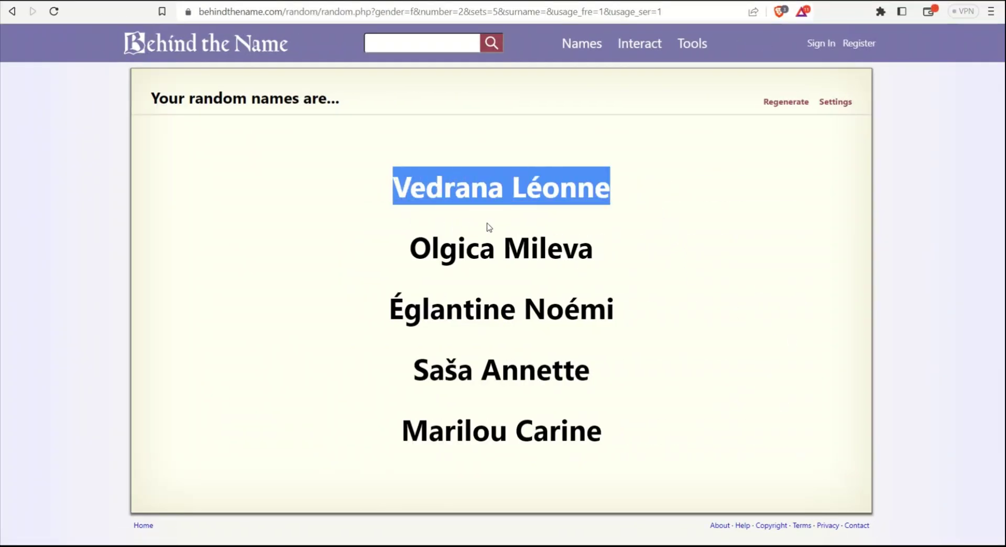
pyautogui.moveTo(342, 101); pyautogui.dragTo(260, 101)
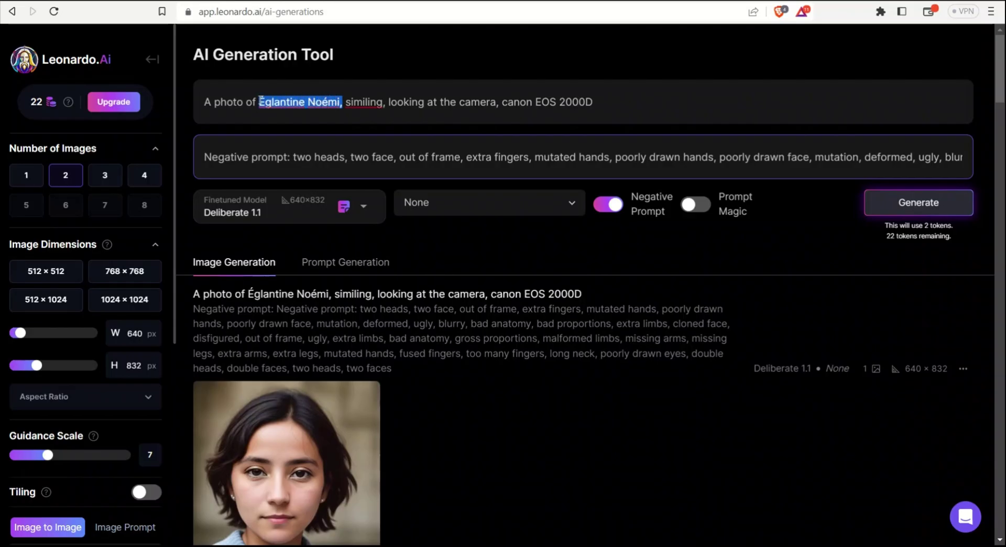
# - Paste Vedrana Léonne over the old name, add a comma, and generate portraits
pyautogui.hotkey('ctrl', 'v')
pyautogui.write(',')
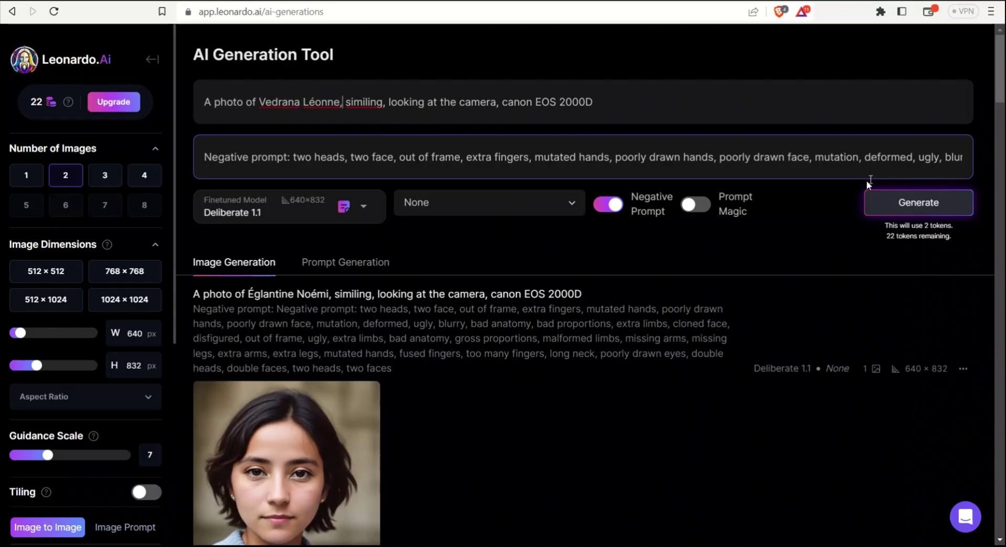
pyautogui.click(890, 204)
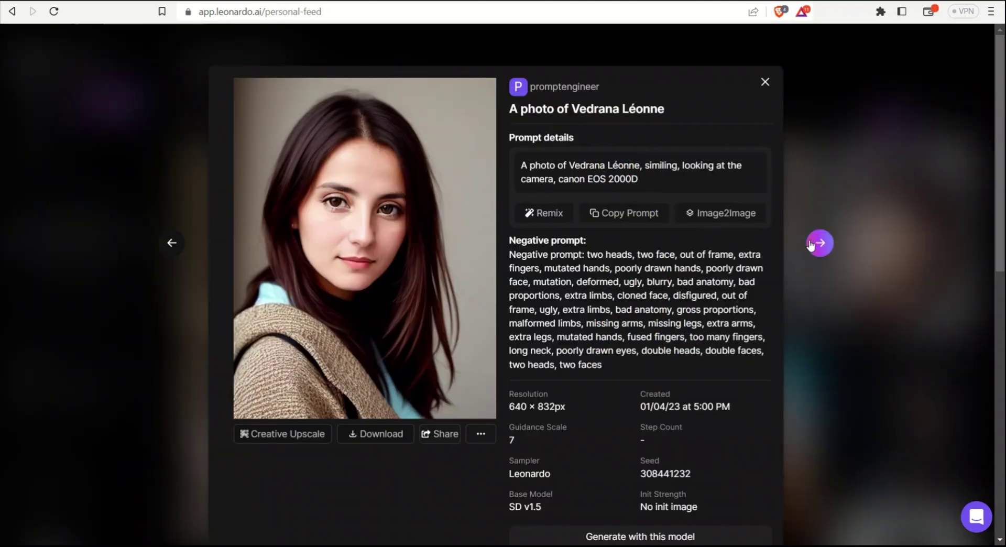
# - Flip between Vedrana Léonne's smiling portraits and her crowned queen portrait
pyautogui.click(811, 244)
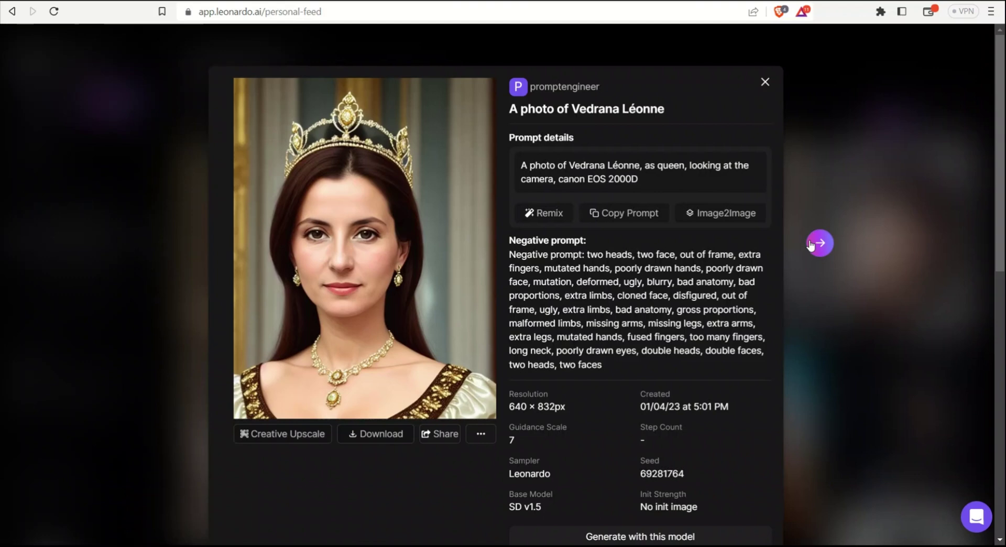
pyautogui.click(810, 244)
pyautogui.click(810, 244)
pyautogui.press('Left')
pyautogui.press('Left')
pyautogui.click(810, 244)
pyautogui.press('Left')
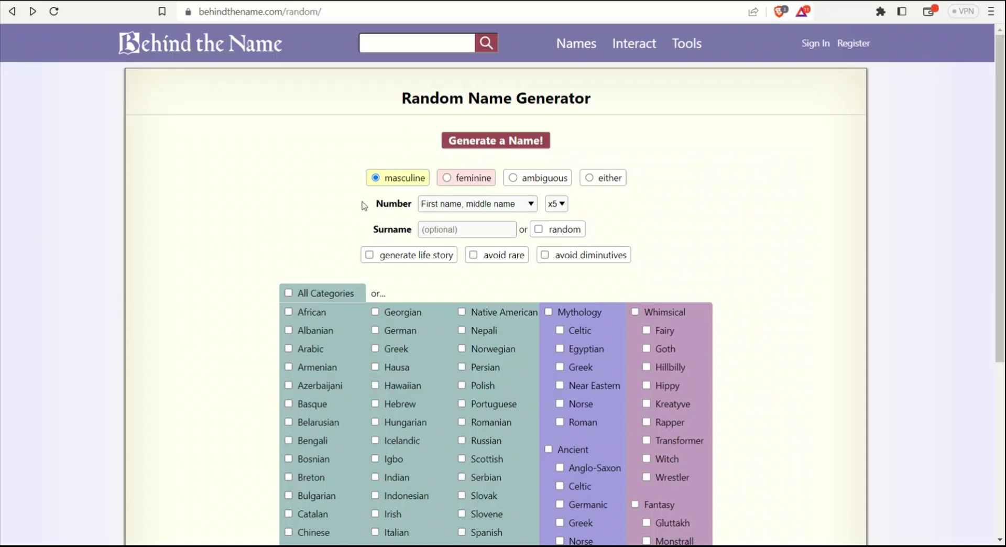
# - Add Danish and German usages to the random name generator and generate new male names
pyautogui.scroll(-2, 364, 205)
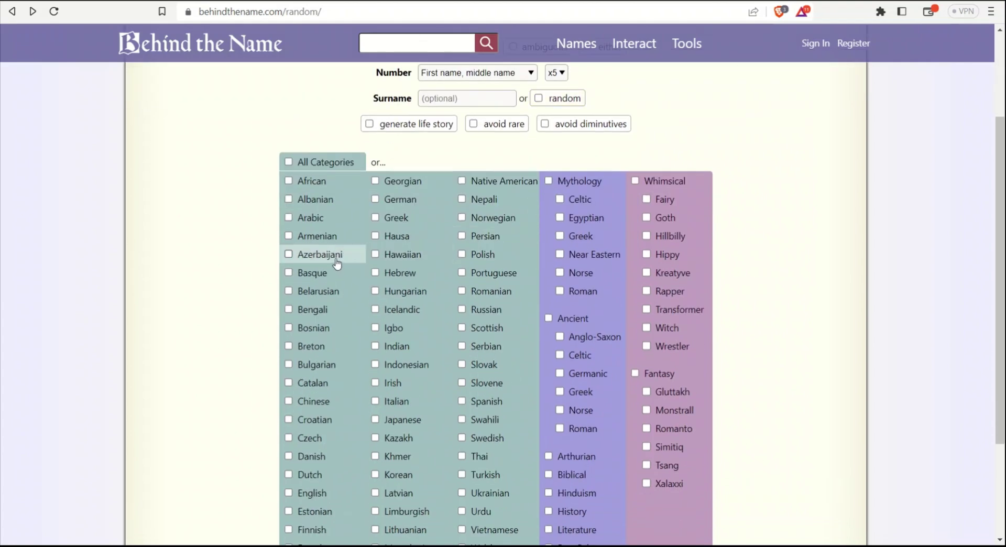
pyautogui.scroll(-1, 291, 256)
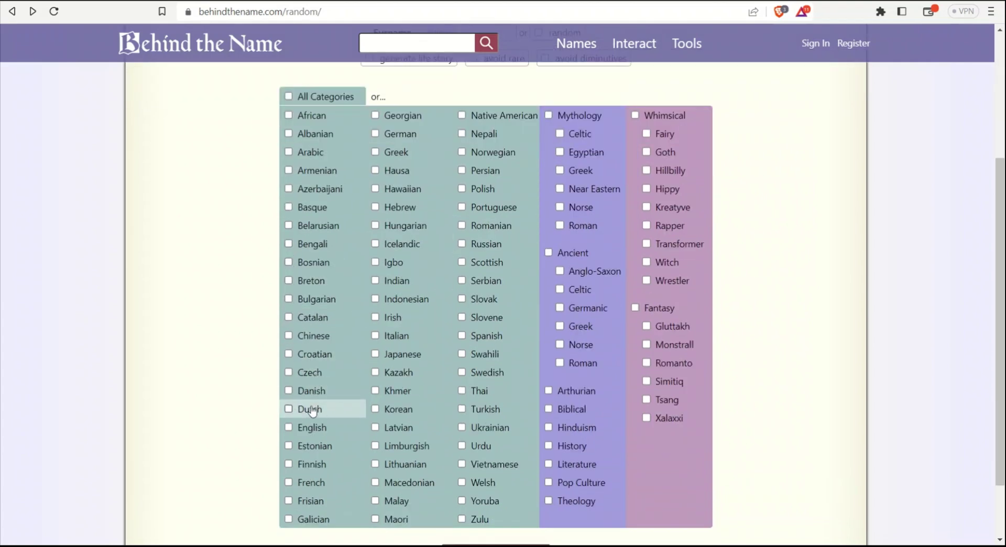
pyautogui.click(288, 391)
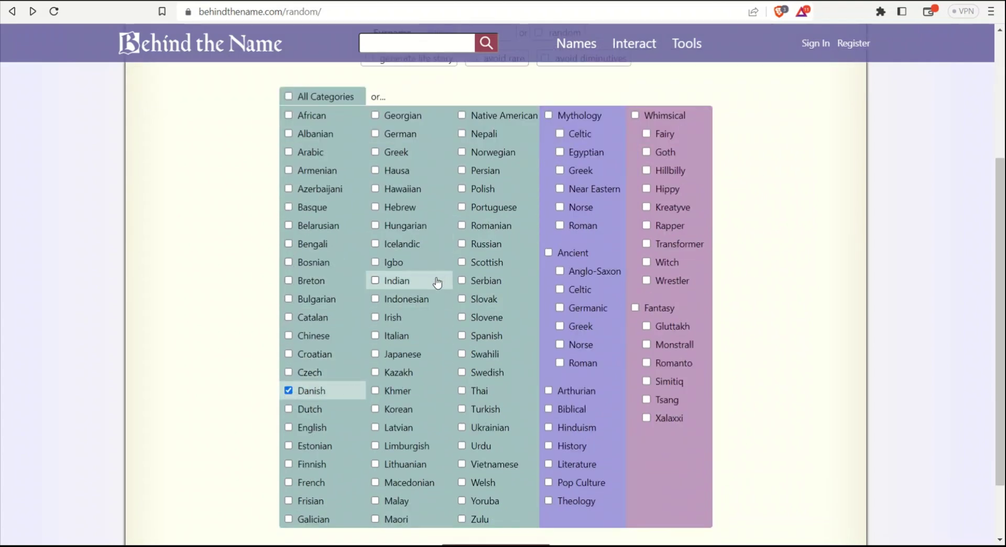
pyautogui.scroll(1, 443, 280)
pyautogui.click(375, 199)
pyautogui.scroll(2, 453, 256)
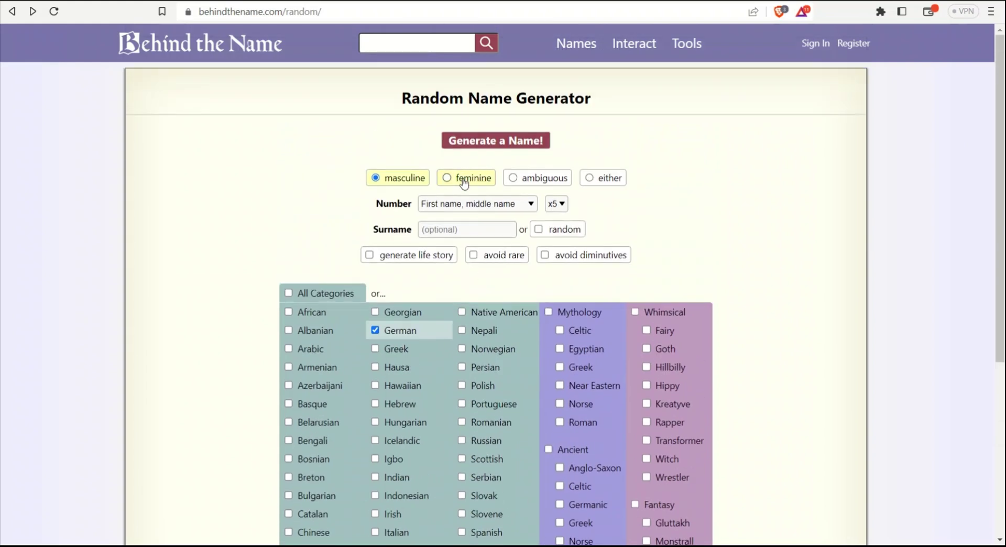
pyautogui.click(527, 145)
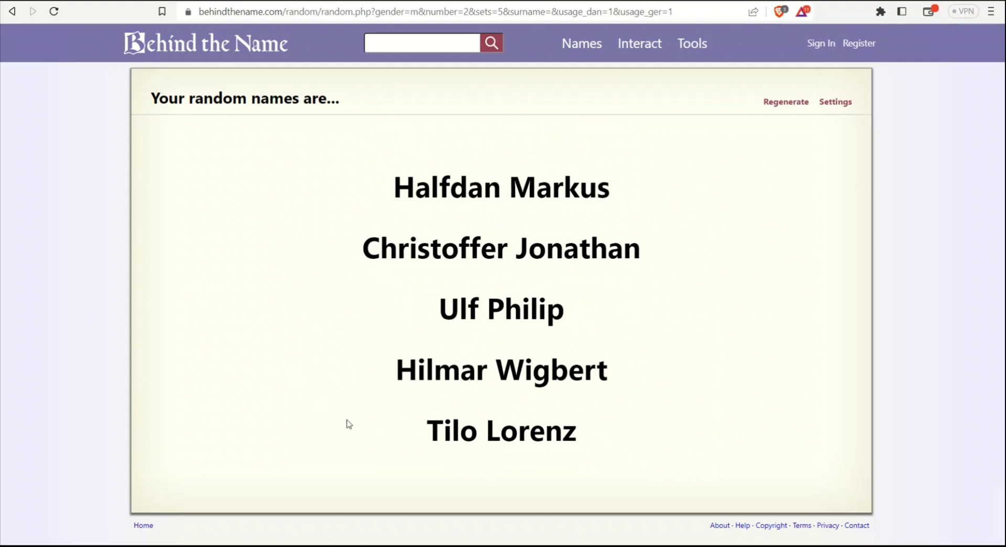
# - Replace the prompt's character name with Tilo Lorenz copied from Behind the Name
pyautogui.moveTo(602, 439); pyautogui.dragTo(433, 436)
pyautogui.hotkey('ctrl', 'c')
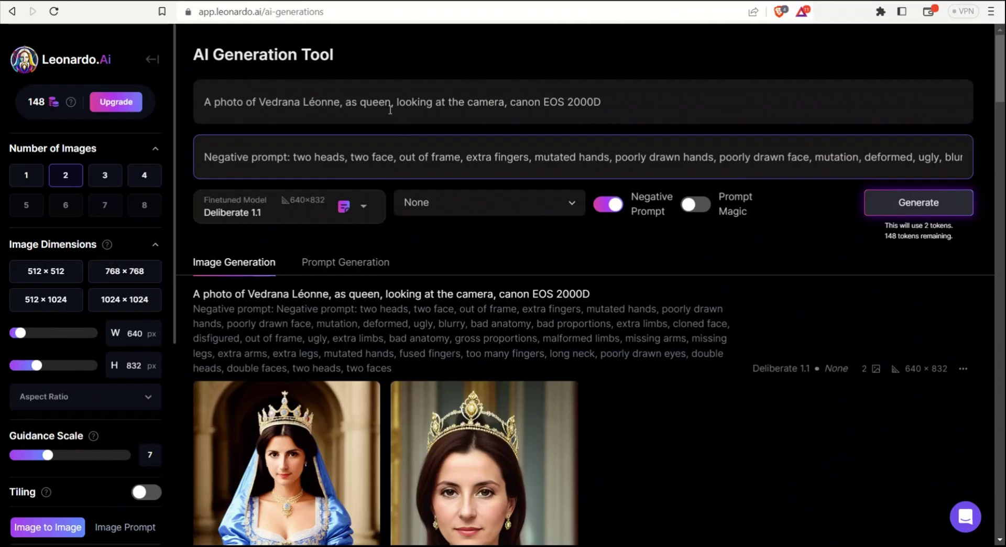
pyautogui.moveTo(391, 102); pyautogui.dragTo(260, 101)
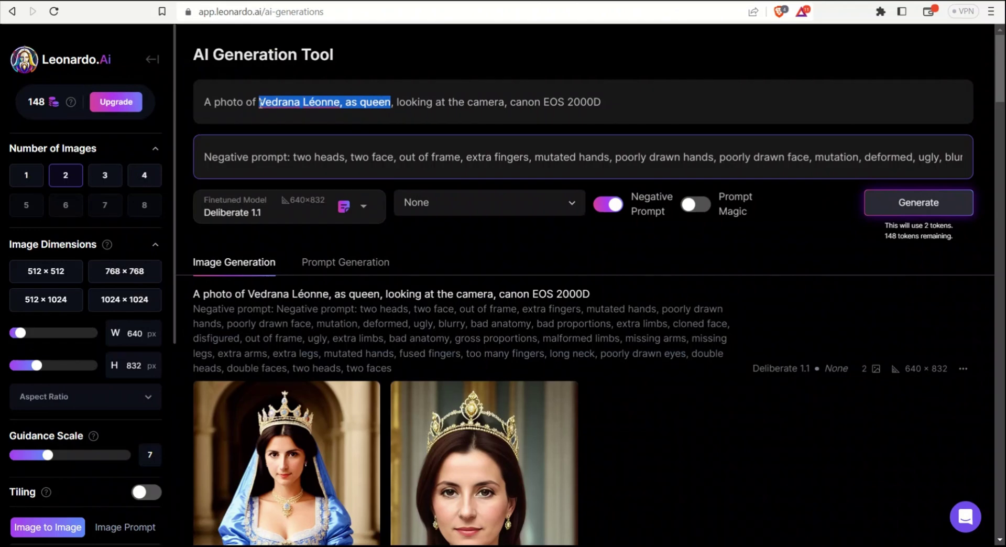
pyautogui.hotkey('ctrl', 'v')
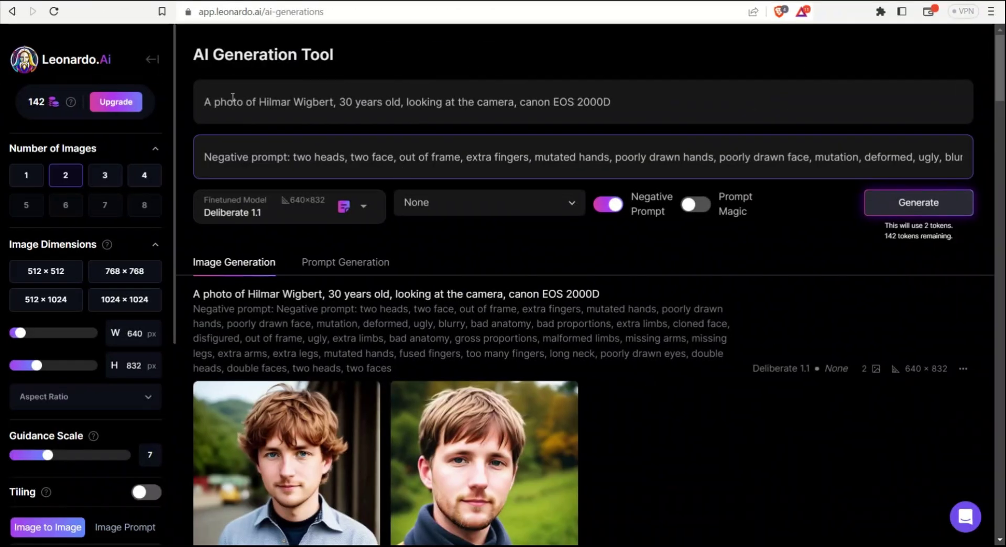
# - Change the prompt to 'Hilmar Wigbert, 30 years old' and review the resulting portrait pairs
pyautogui.moveTo(258, 102); pyautogui.dragTo(330, 102)
pyautogui.scroll(-15, 422, 256)
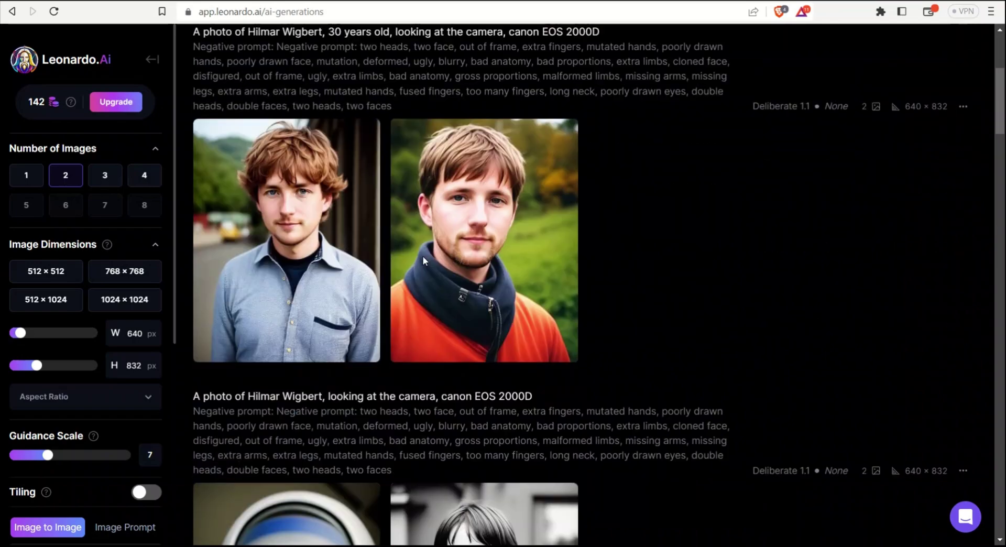
pyautogui.scroll(-2, 451, 285)
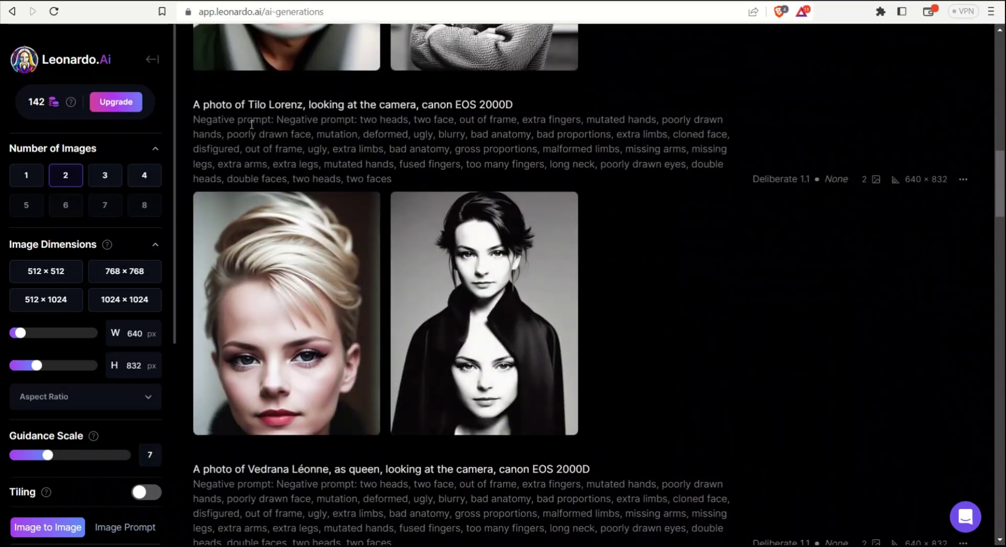
pyautogui.scroll(17, 760, 341)
pyautogui.scroll(-2, 759, 341)
pyautogui.scroll(-2, 759, 341)
pyautogui.scroll(3, 759, 343)
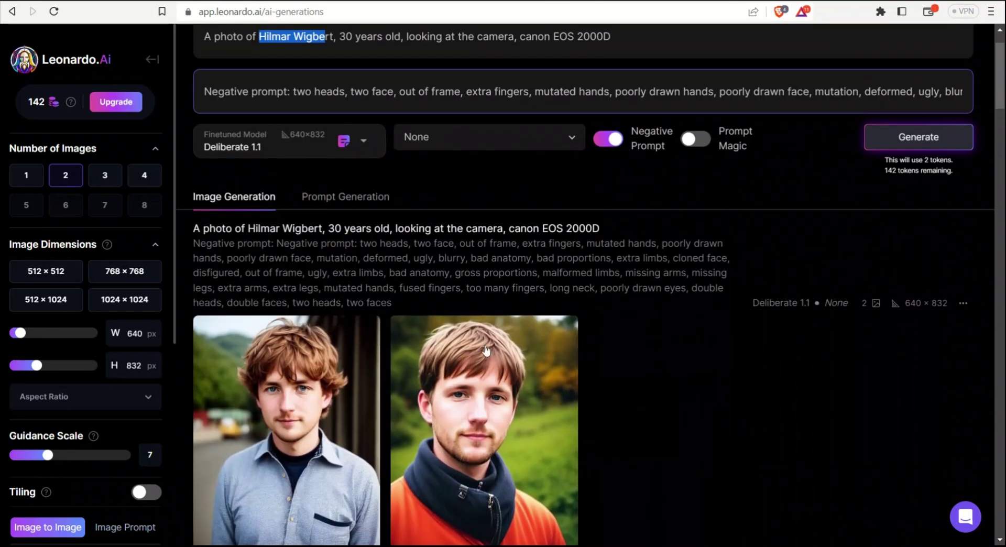
pyautogui.scroll(2, 419, 110)
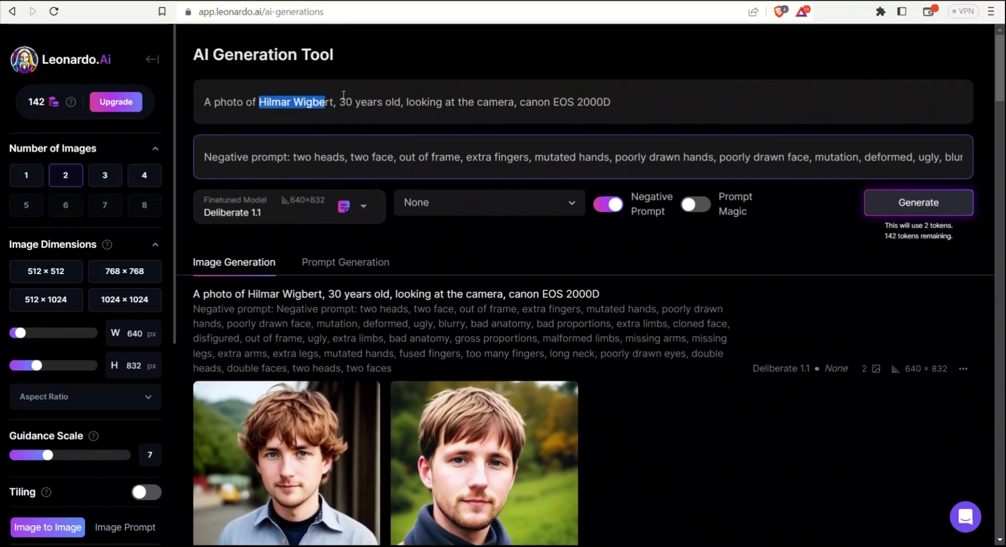
pyautogui.moveTo(339, 102); pyautogui.dragTo(411, 102)
pyautogui.scroll(-3, 471, 340)
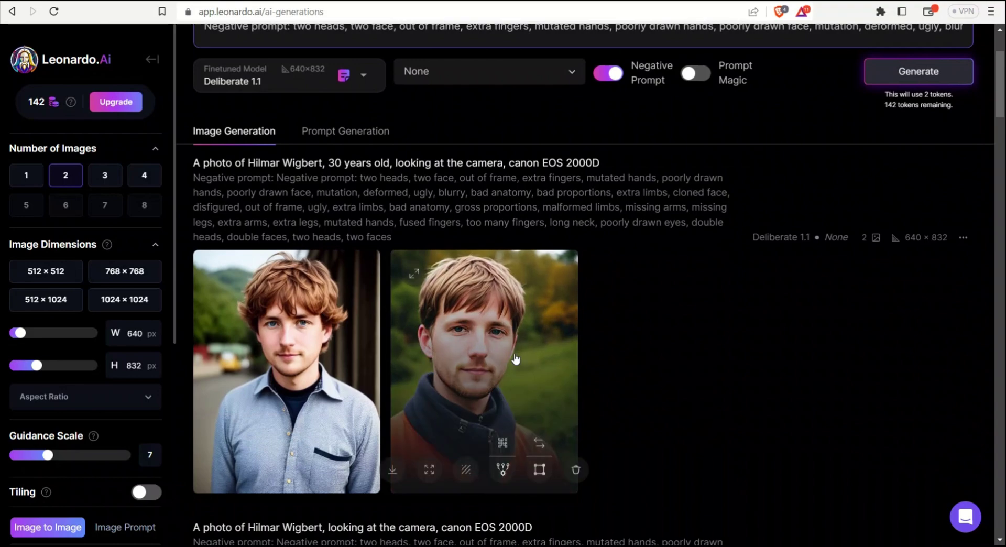
pyautogui.scroll(-2, 466, 352)
pyautogui.scroll(-4, 466, 352)
pyautogui.scroll(6, 543, 393)
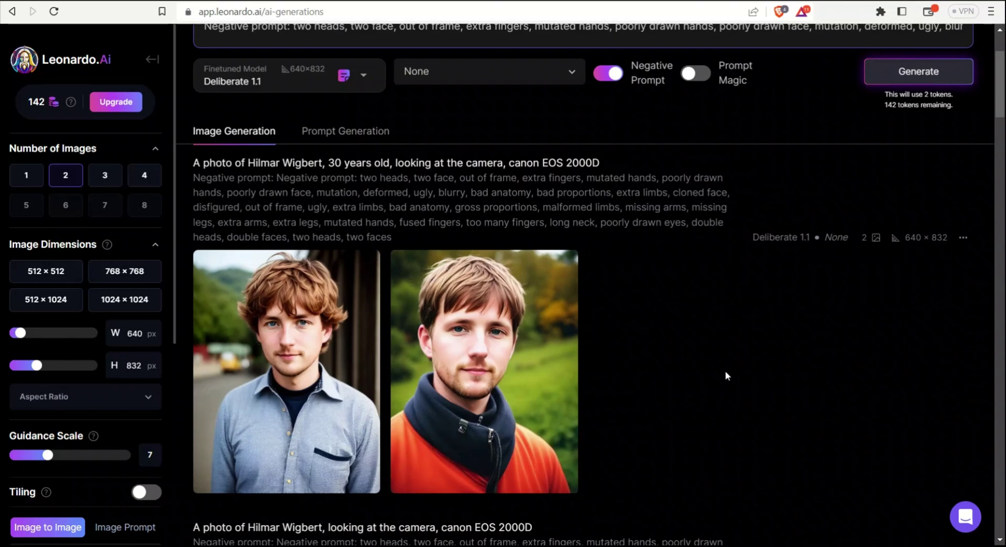
# - Insert 'similing,' before '30 years old' in the prompt and generate a new pair
pyautogui.scroll(1, 725, 370)
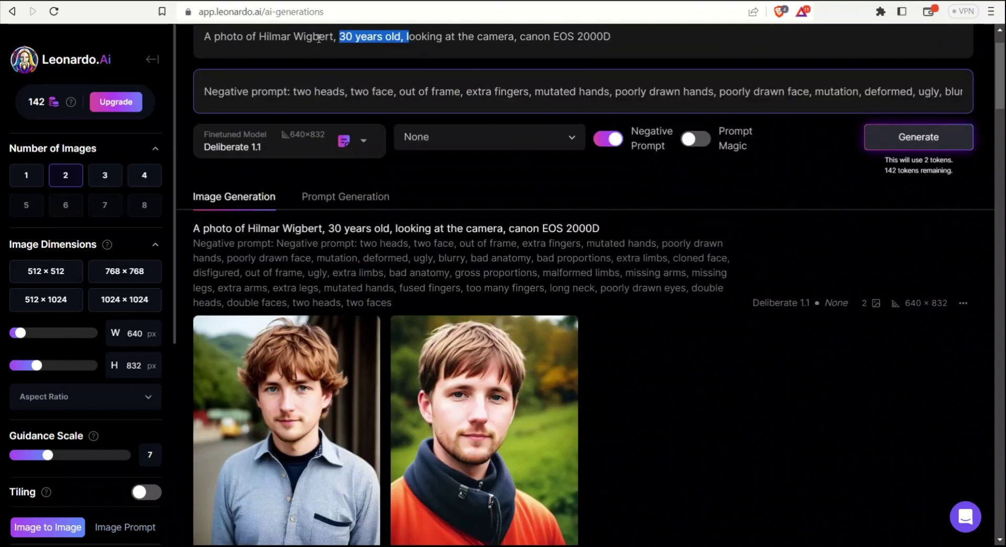
pyautogui.click(338, 36)
pyautogui.write('simi')
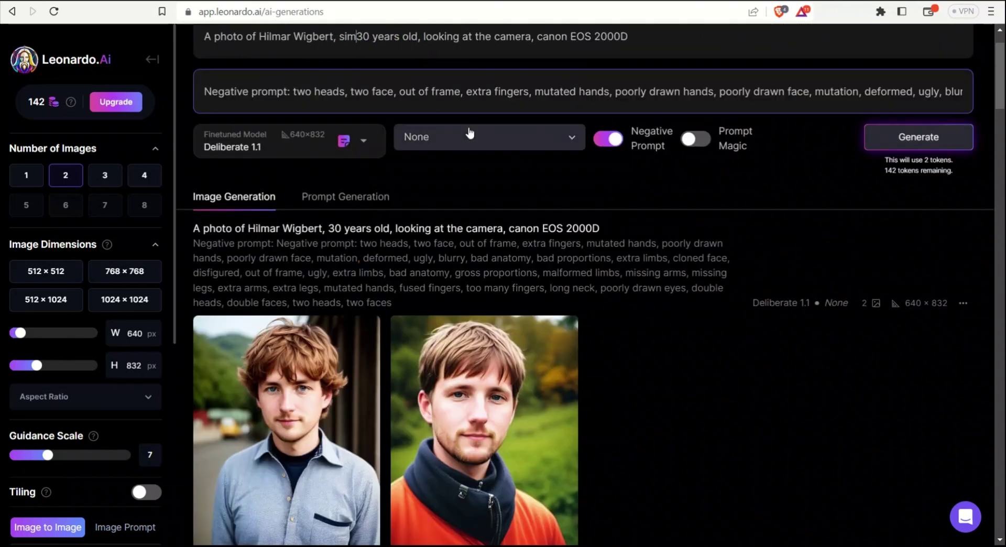
pyautogui.write('ling,')
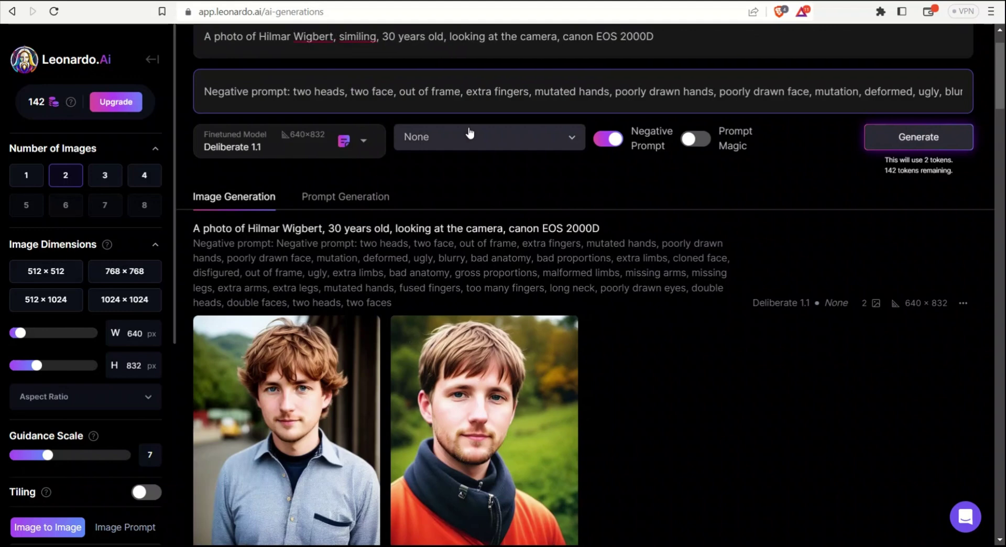
pyautogui.click(918, 137)
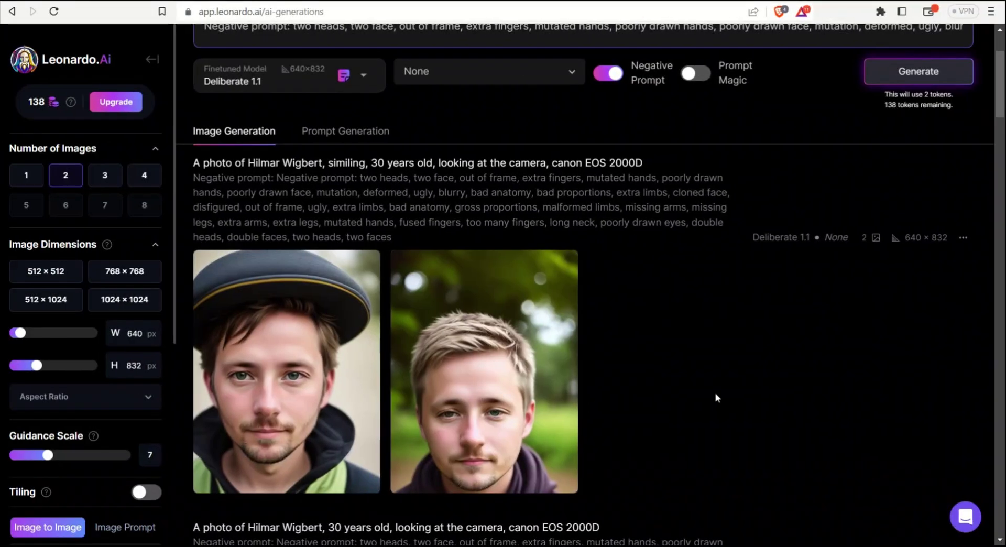
pyautogui.scroll(-1, 554, 372)
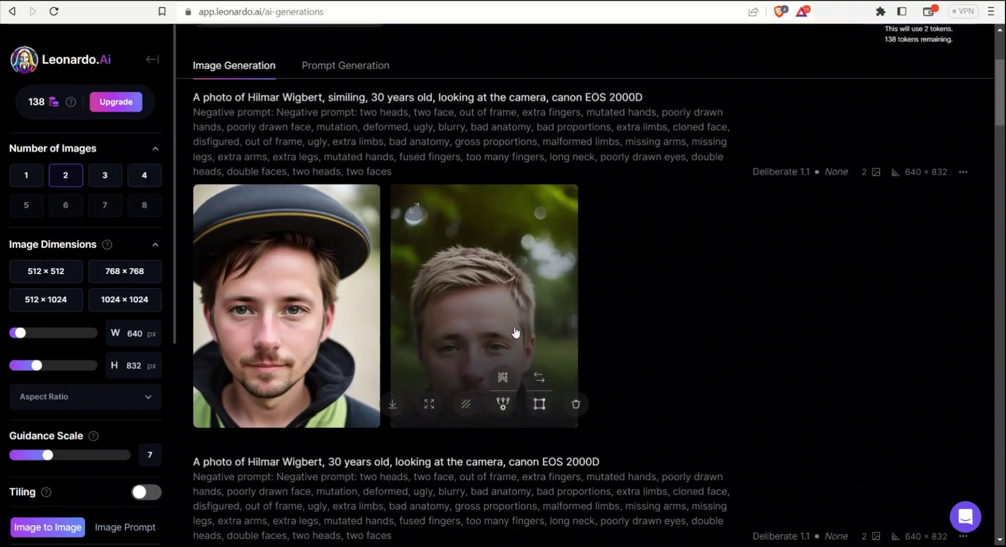
pyautogui.scroll(-1, 609, 334)
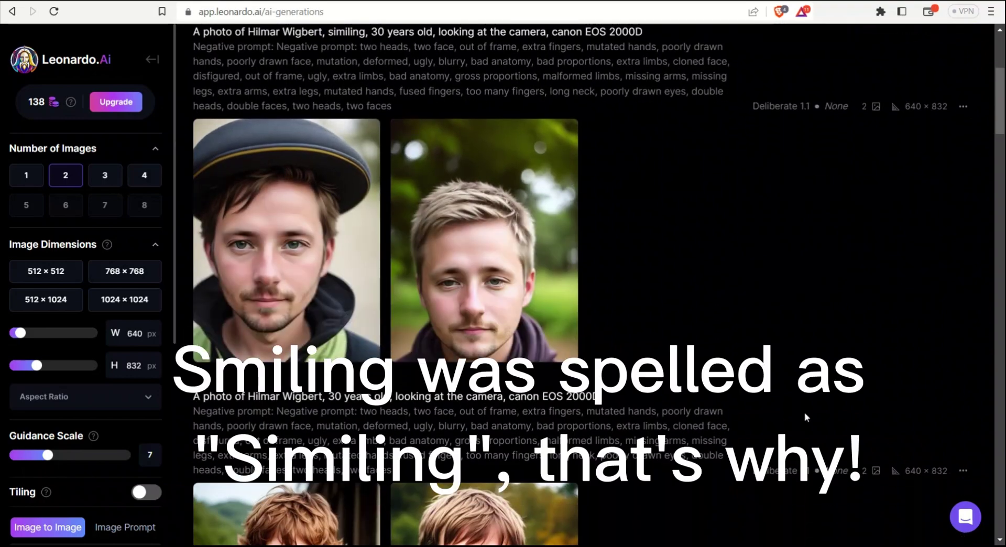
pyautogui.scroll(-3, 803, 411)
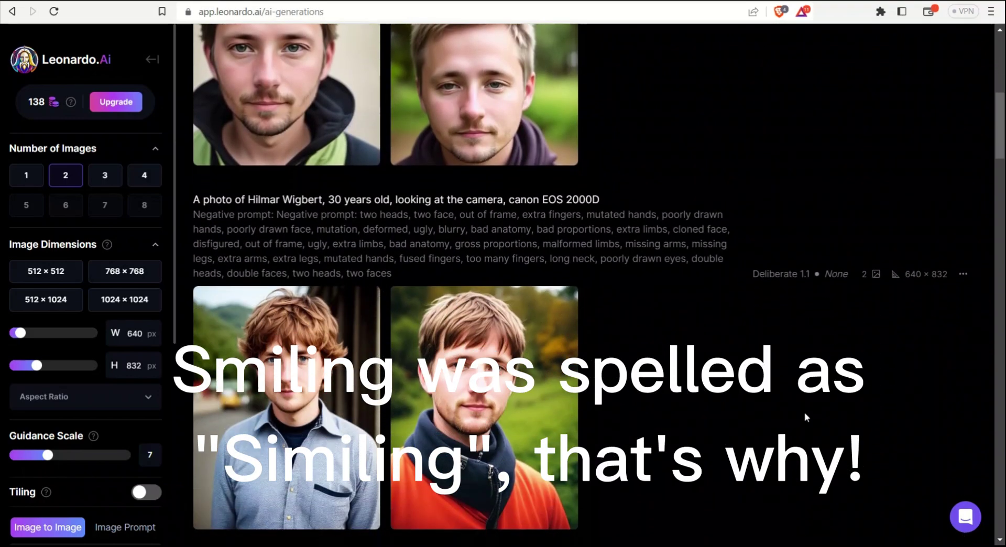
pyautogui.scroll(-1, 802, 411)
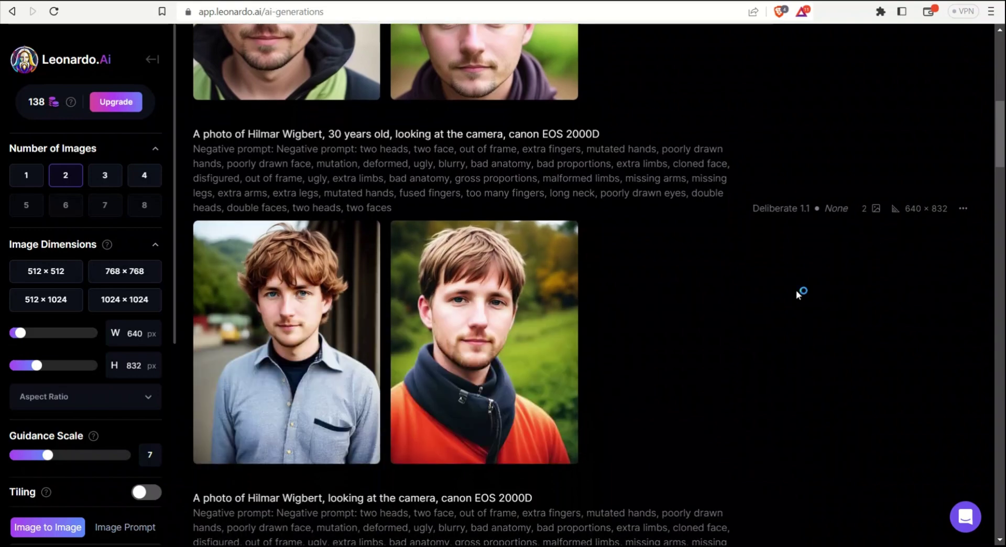
pyautogui.scroll(2, 796, 290)
# - View the new right-hand portrait and the earlier orange-jacket portrait full size
pyautogui.click(487, 116)
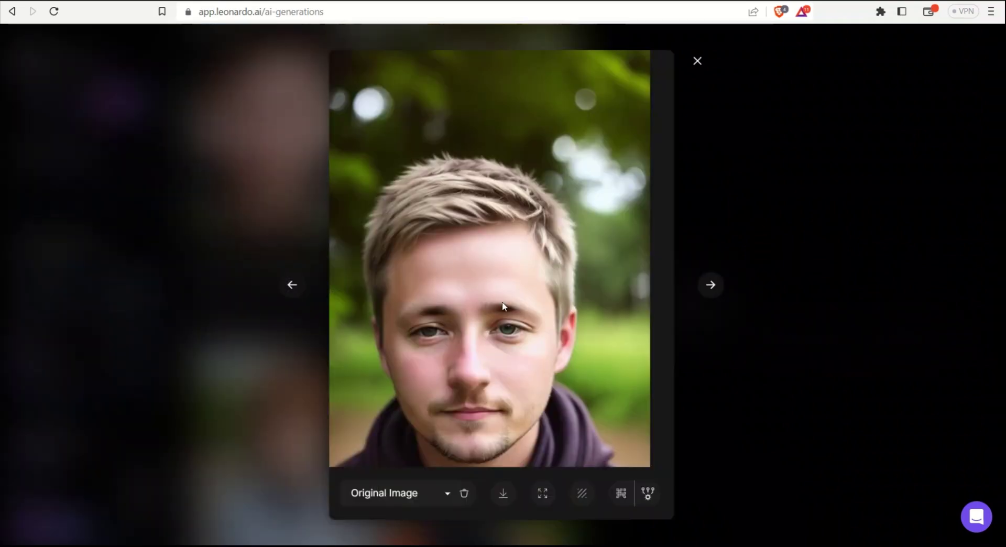
pyautogui.click(585, 435)
pyautogui.scroll(-2, 582, 432)
pyautogui.click(530, 355)
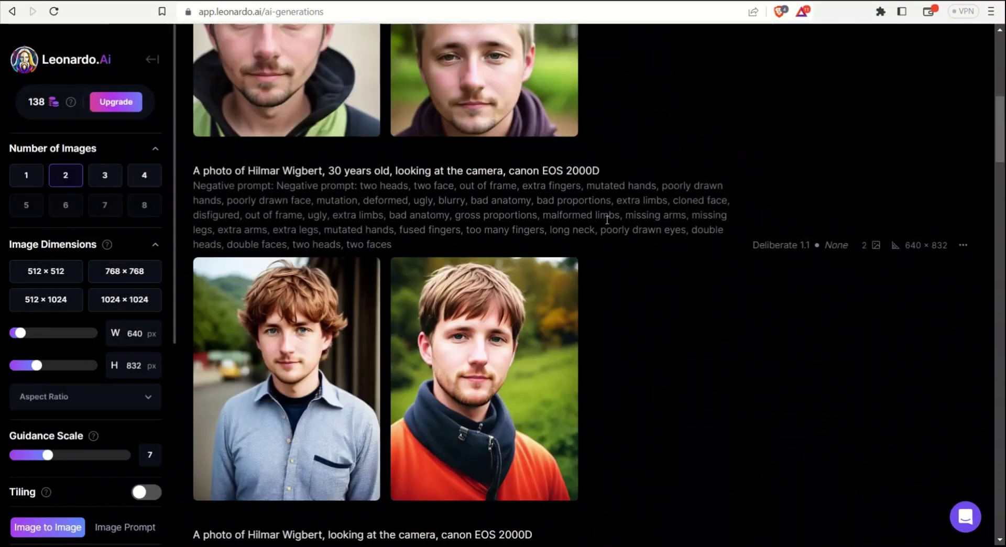
pyautogui.scroll(3, 586, 251)
pyautogui.scroll(5, 753, 279)
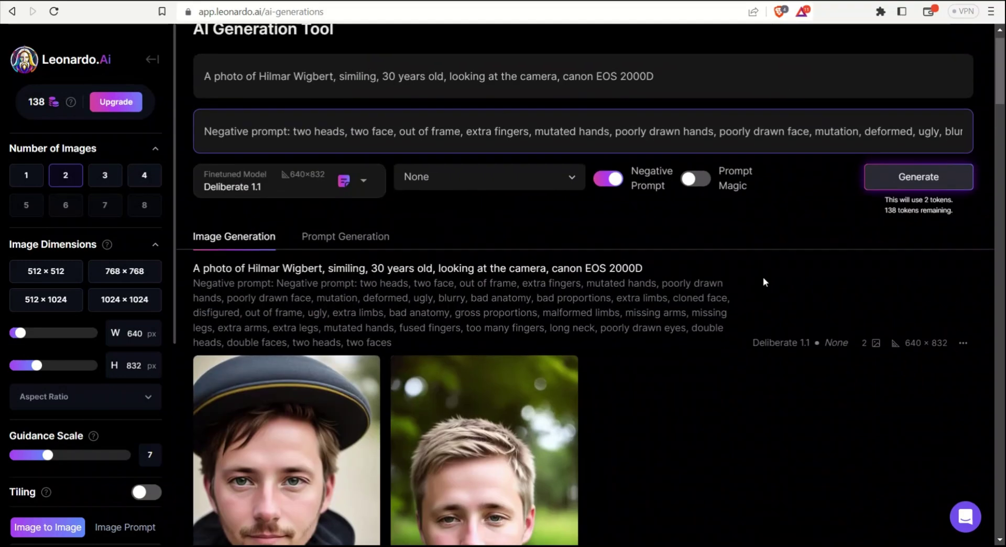
pyautogui.scroll(1, 764, 278)
# - Select and deselect parts of the prompt text, including the misspelled word 'similing'
pyautogui.moveTo(671, 108); pyautogui.dragTo(212, 102)
pyautogui.click(351, 110)
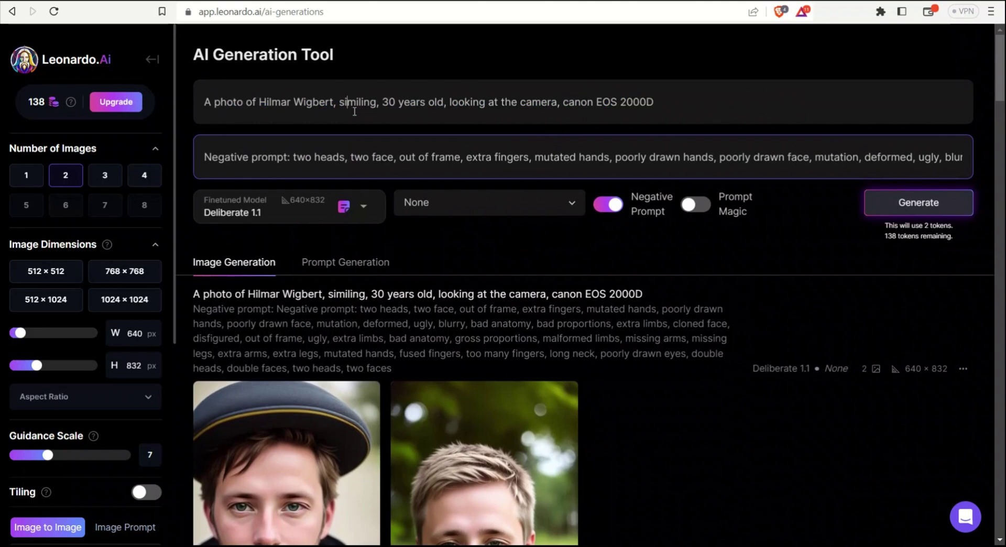
pyautogui.doubleClick(357, 103)
pyautogui.click(485, 105)
pyautogui.moveTo(709, 108); pyautogui.dragTo(597, 103)
pyautogui.scroll(-3, 620, 331)
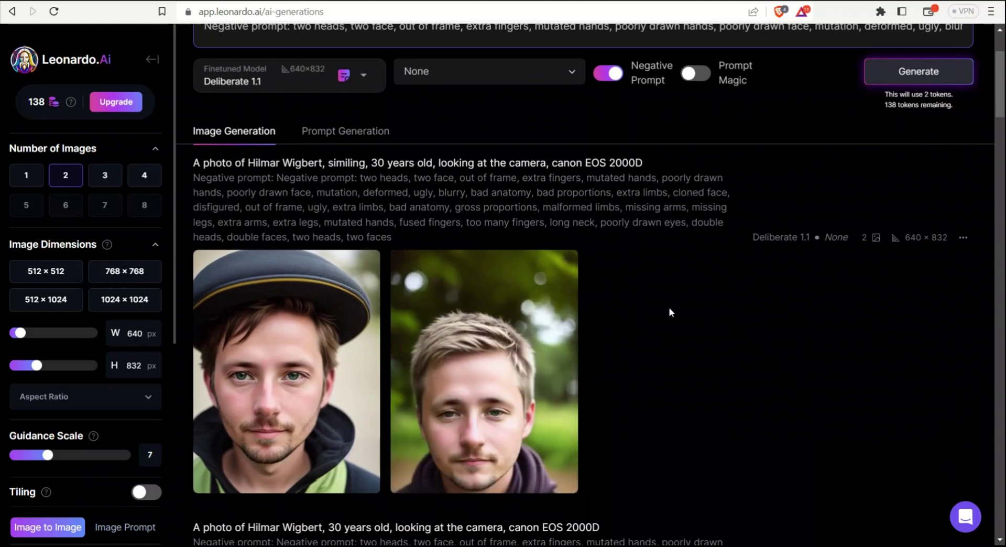
pyautogui.scroll(3, 668, 307)
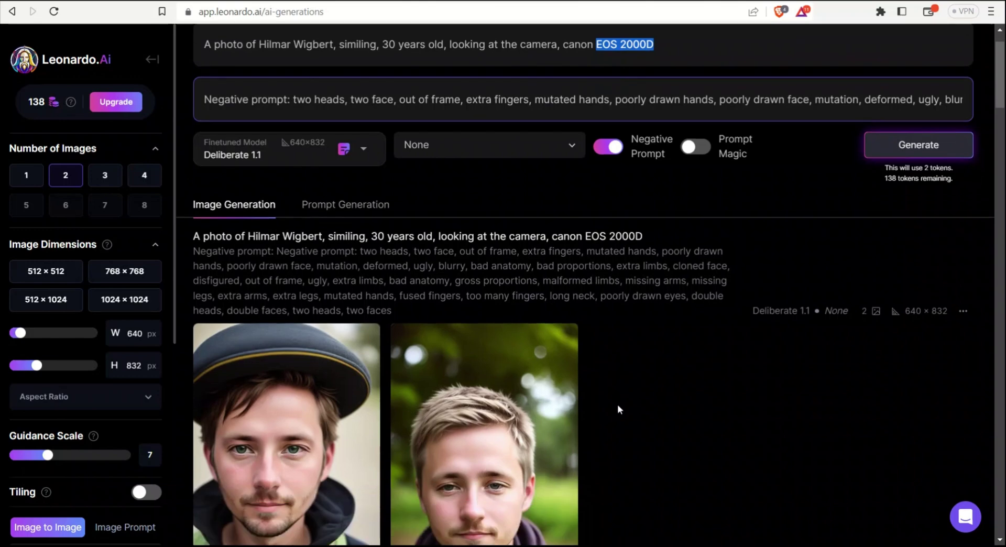
pyautogui.scroll(-3, 603, 385)
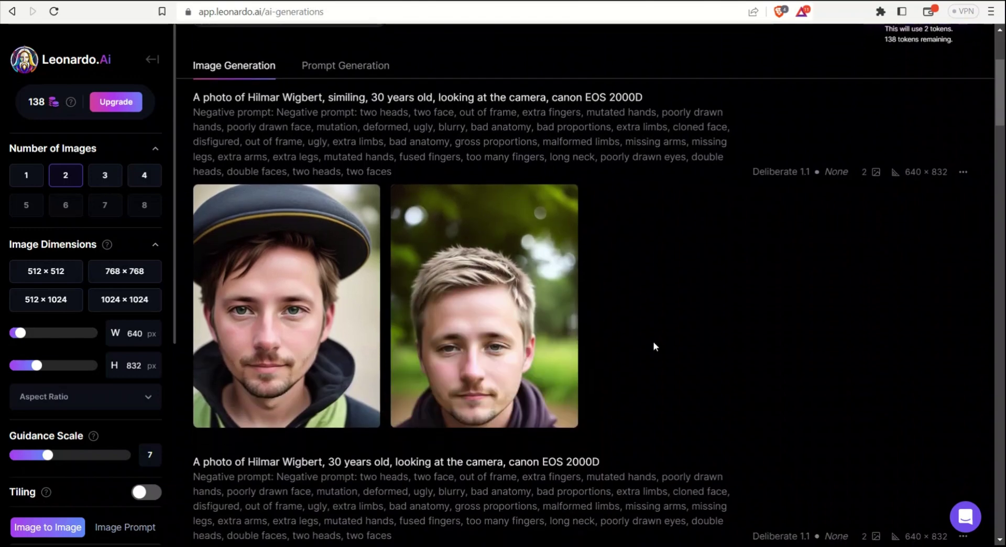
pyautogui.scroll(3, 635, 329)
# - Switch the generation model to Leonardo Diffusion
pyautogui.click(364, 210)
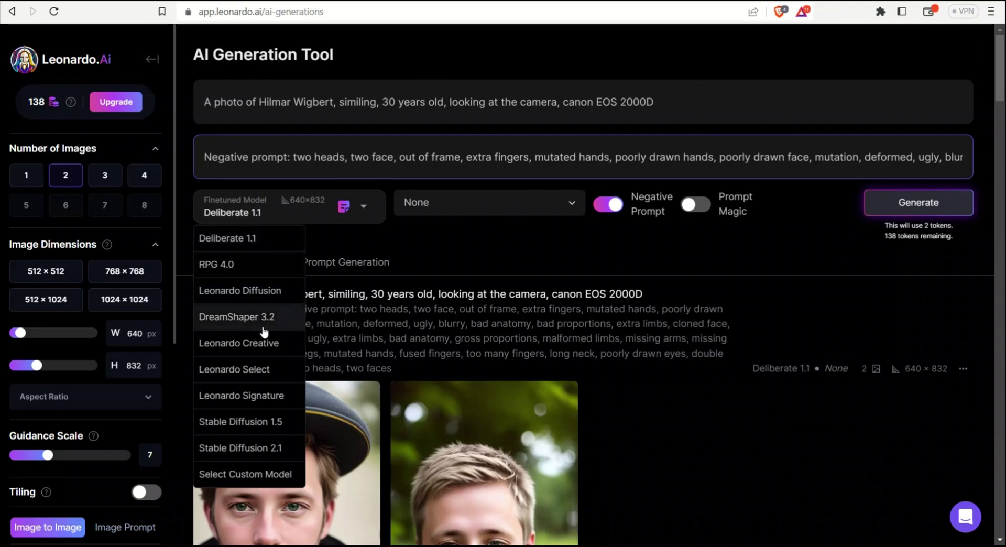
pyautogui.click(252, 298)
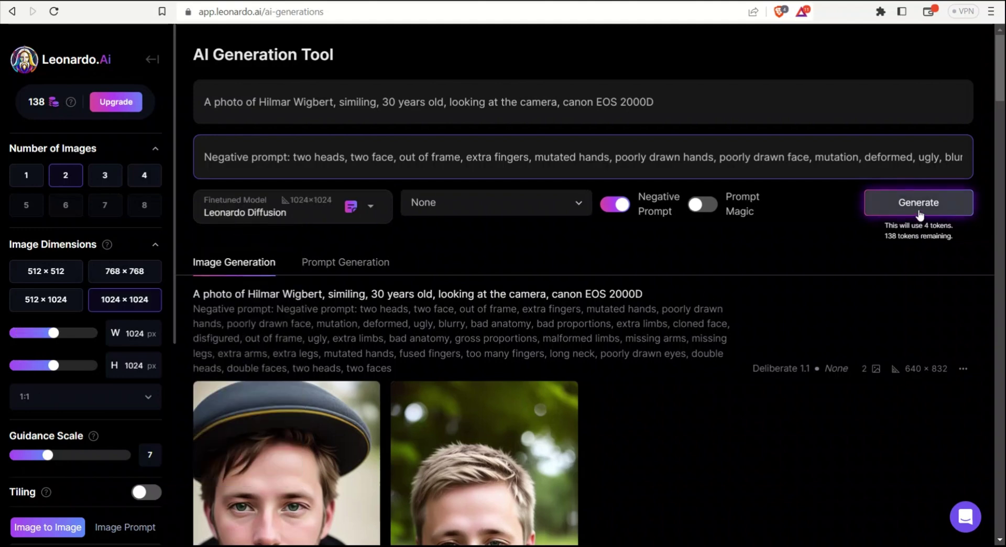
pyautogui.scroll(-3, 656, 336)
pyautogui.scroll(2, 625, 343)
pyautogui.scroll(-1, 677, 335)
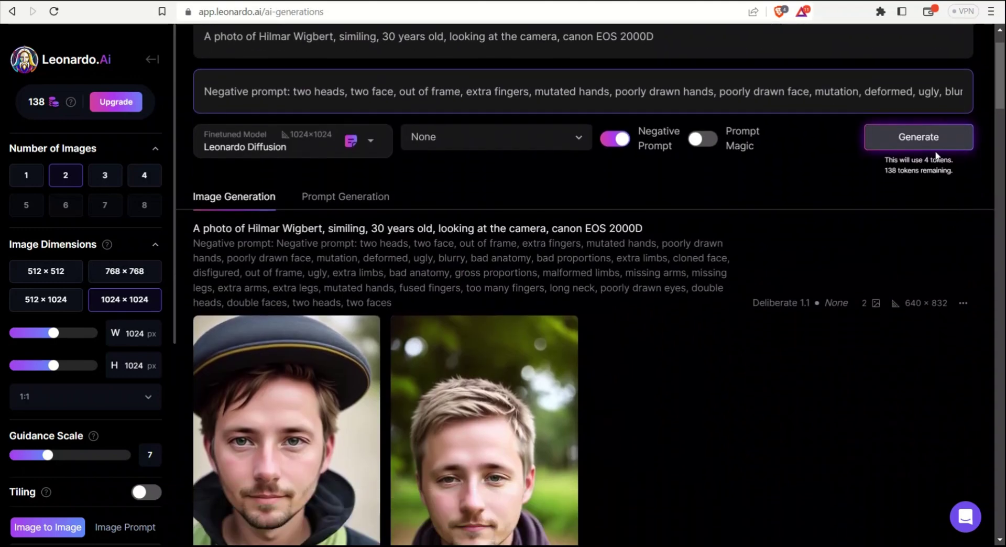
# - Generate two 1024×1024 Hilmar Wigbert portraits and watch them finish loading
pyautogui.click(923, 142)
pyautogui.scroll(-3, 640, 347)
pyautogui.scroll(-7, 642, 351)
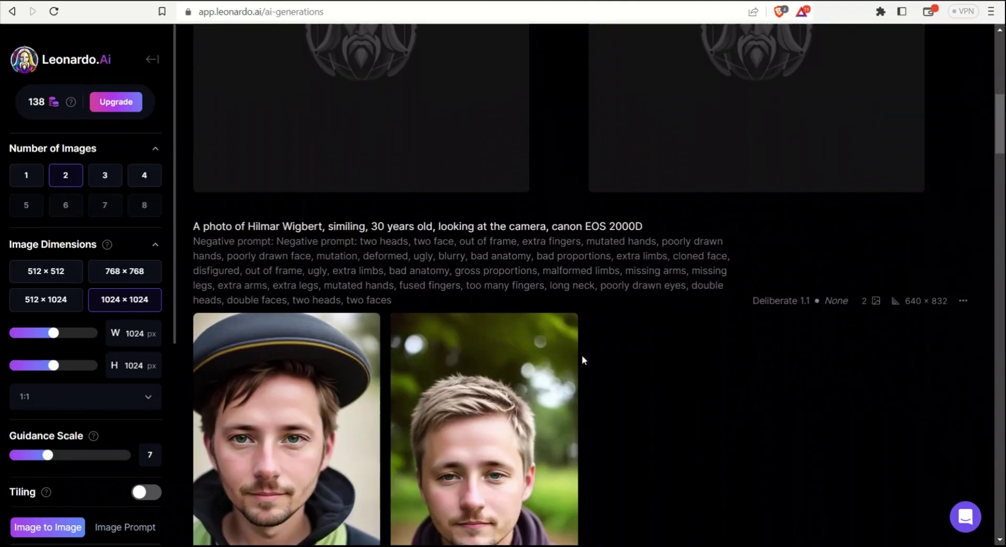
pyautogui.moveTo(459, 506)
pyautogui.scroll(7, 588, 369)
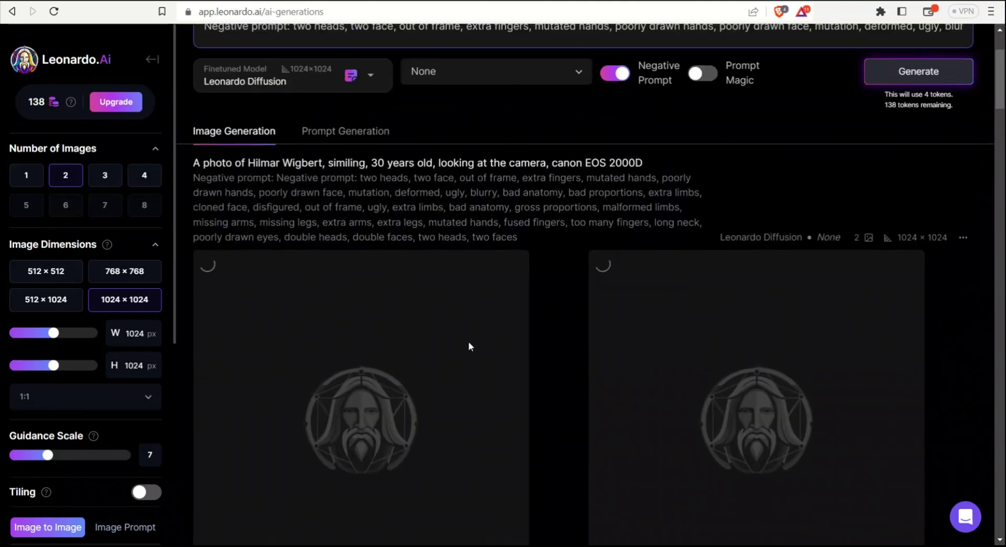
pyautogui.scroll(-1, 90, 336)
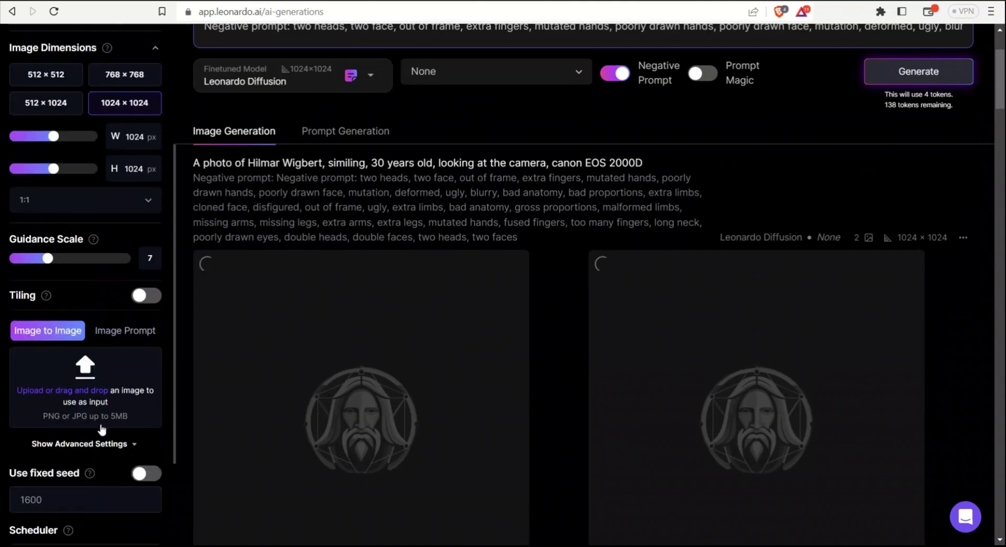
pyautogui.scroll(-5, 99, 430)
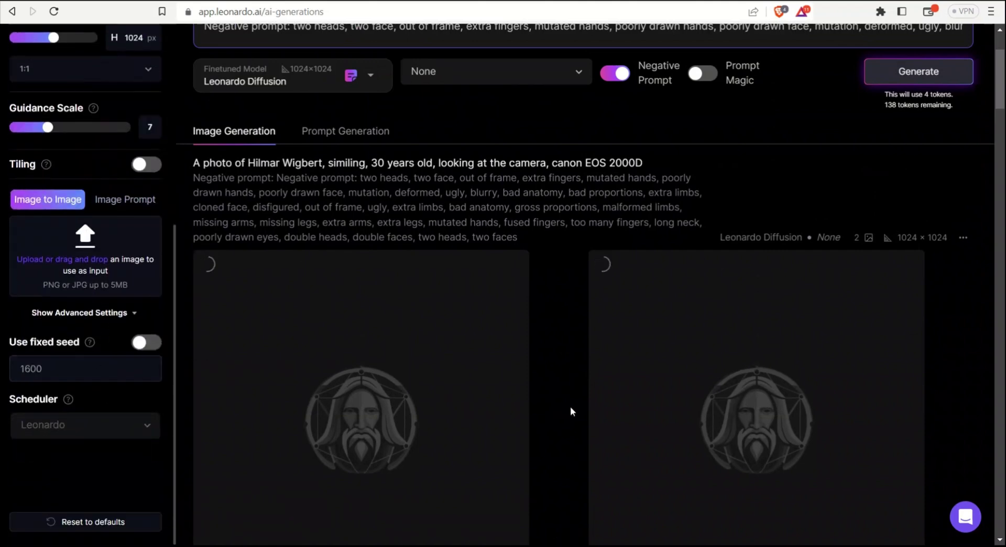
pyautogui.scroll(-2, 570, 407)
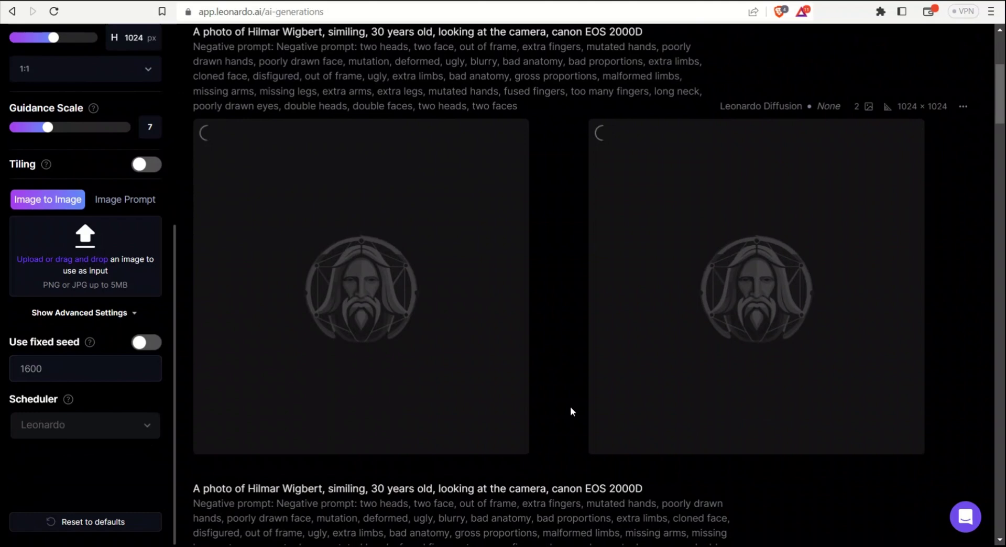
pyautogui.scroll(4, 570, 406)
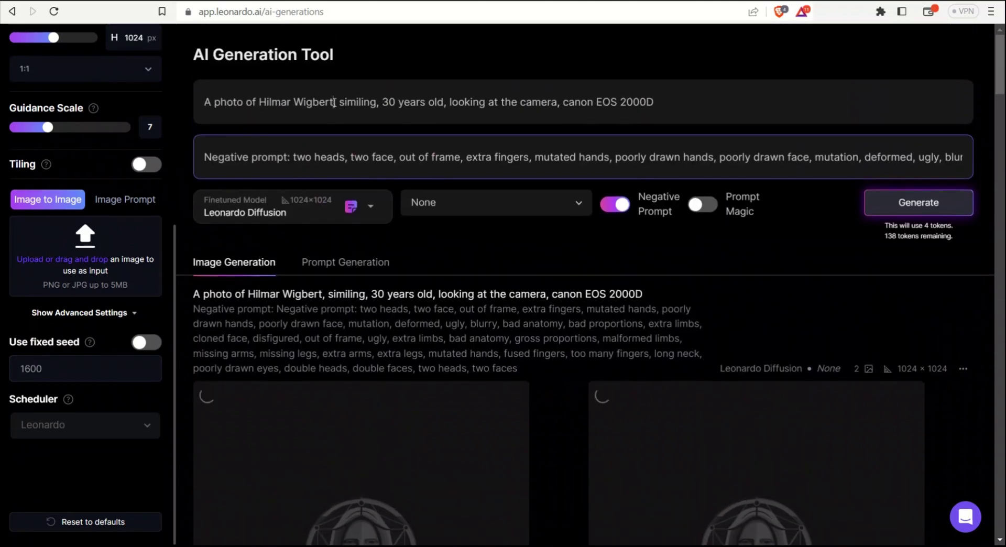
pyautogui.moveTo(334, 101); pyautogui.dragTo(258, 102)
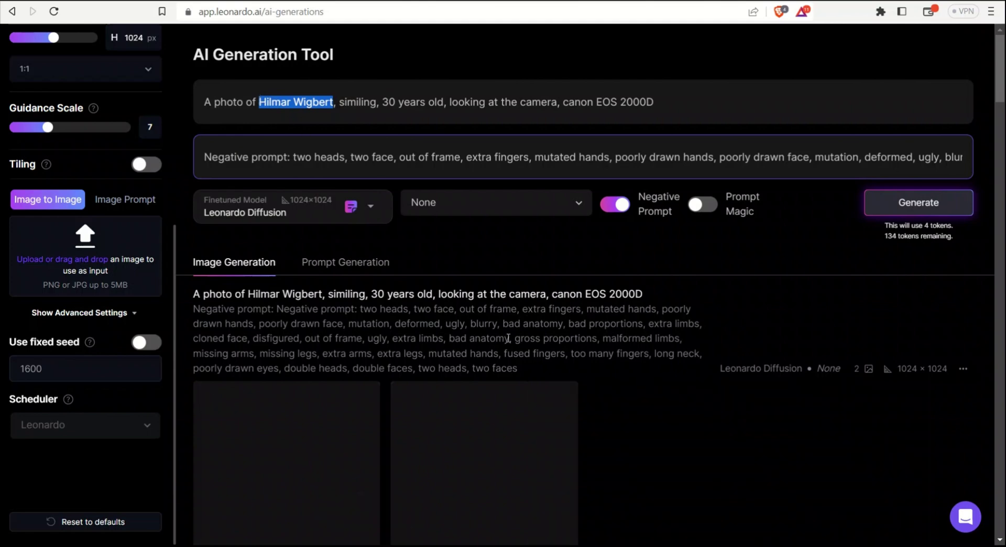
pyautogui.scroll(-2, 617, 335)
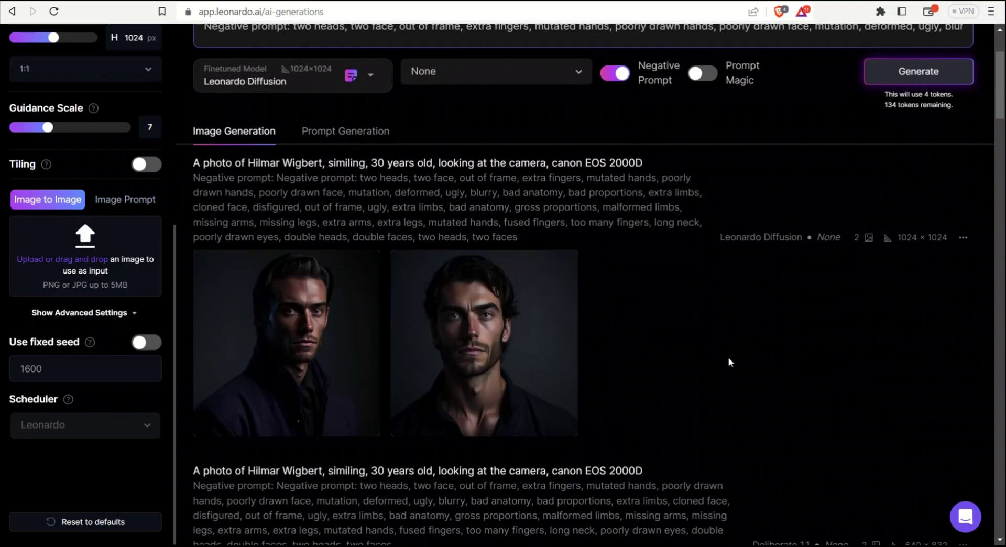
# - View both new Leonardo Diffusion portraits full size, then close the viewer
pyautogui.click(546, 319)
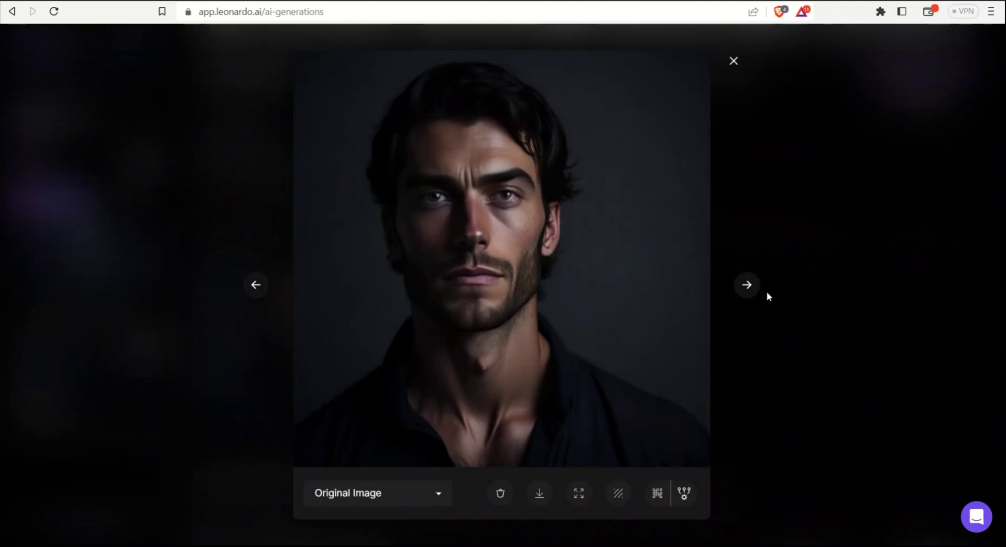
pyautogui.press('Right')
pyautogui.press('Left')
pyautogui.click(741, 200)
pyautogui.scroll(3, 472, 157)
# - Replace 'similing' with 'superhero' in the prompt and generate new portraits
pyautogui.doubleClick(357, 102)
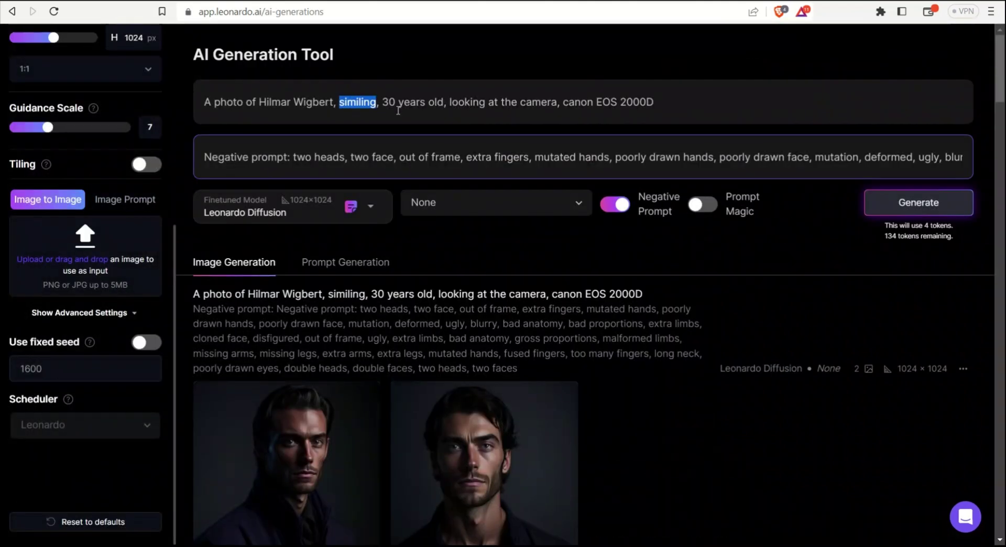
pyautogui.write('superhere')
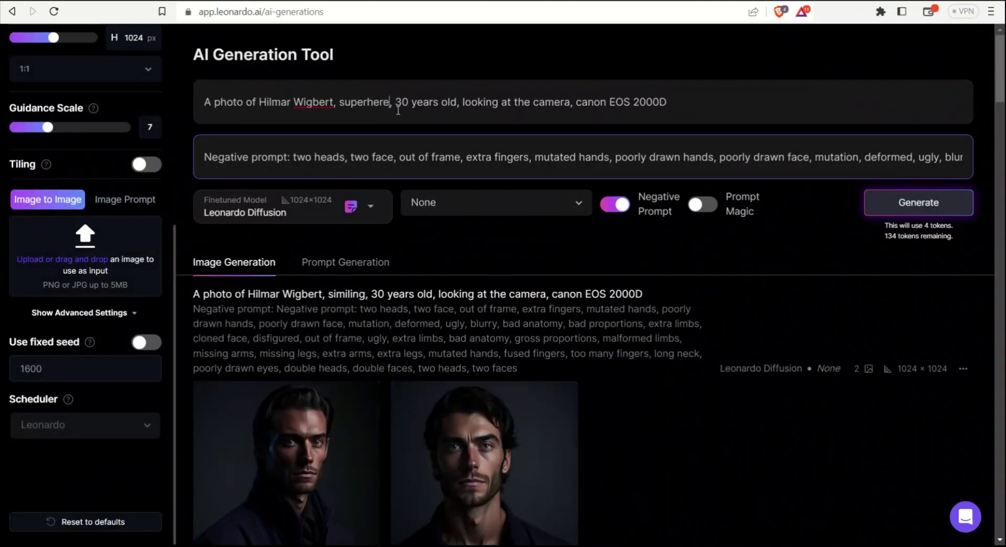
pyautogui.press('BackSpace')
pyautogui.write('o')
pyautogui.click(901, 203)
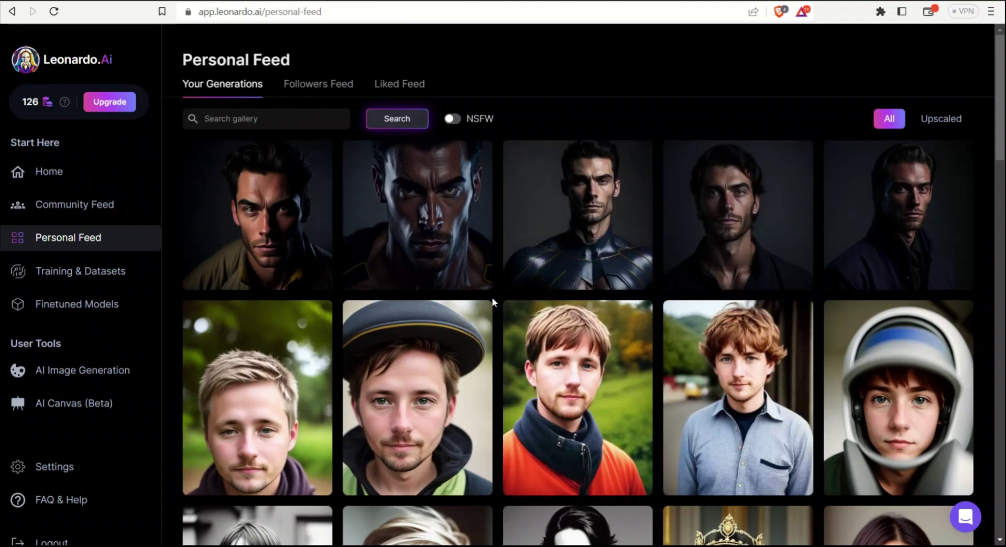
pyautogui.moveTo(259, 202)
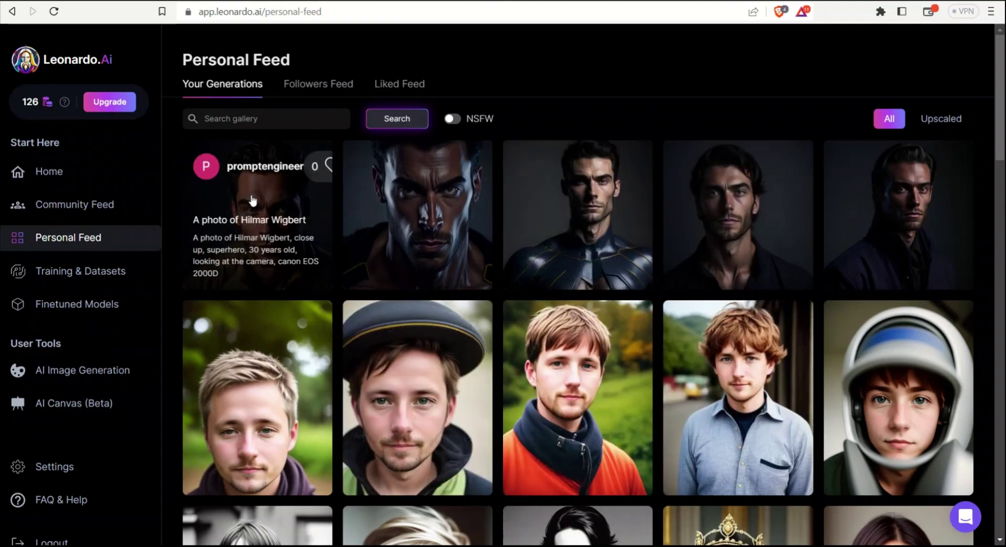
pyautogui.click(288, 204)
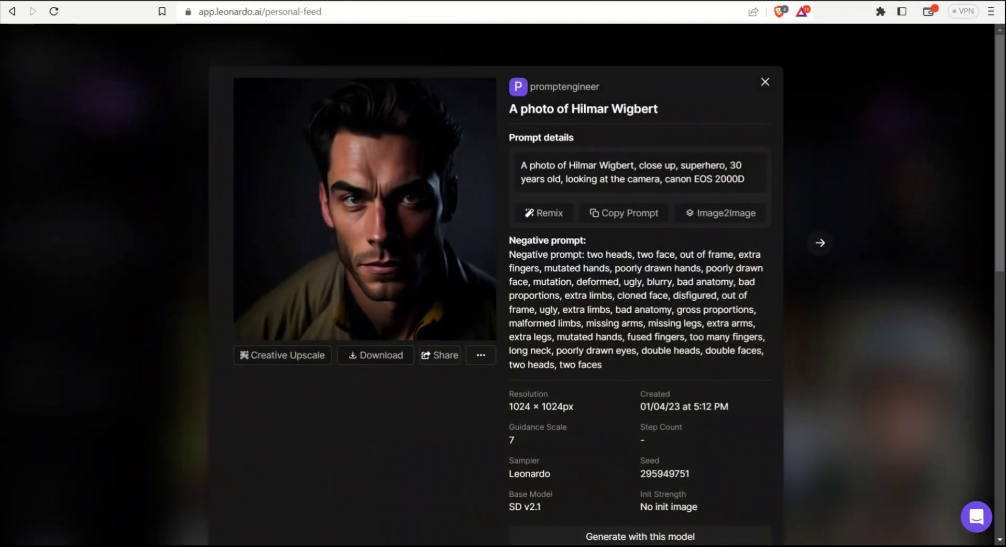
pyautogui.moveTo(639, 166); pyautogui.dragTo(729, 167)
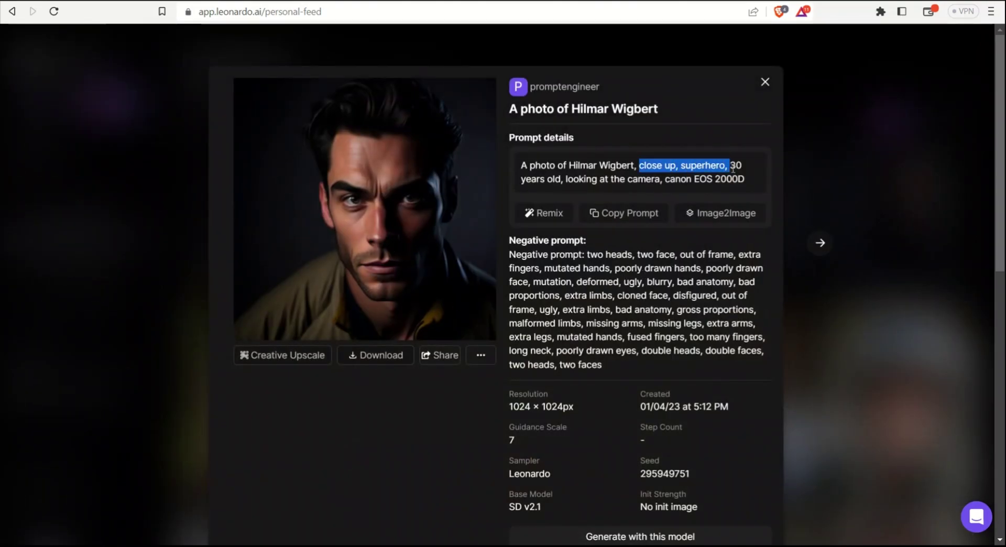
pyautogui.click(819, 243)
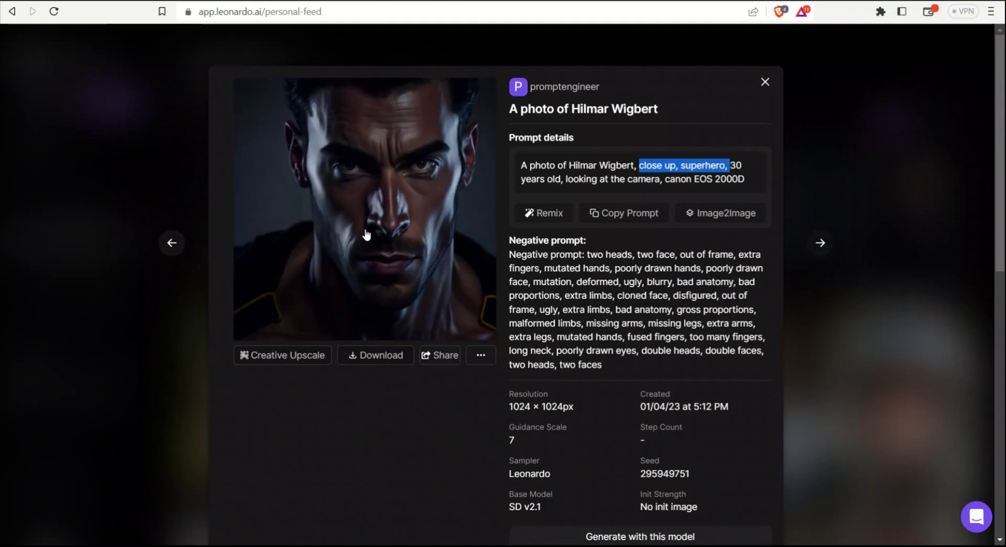
pyautogui.click(181, 238)
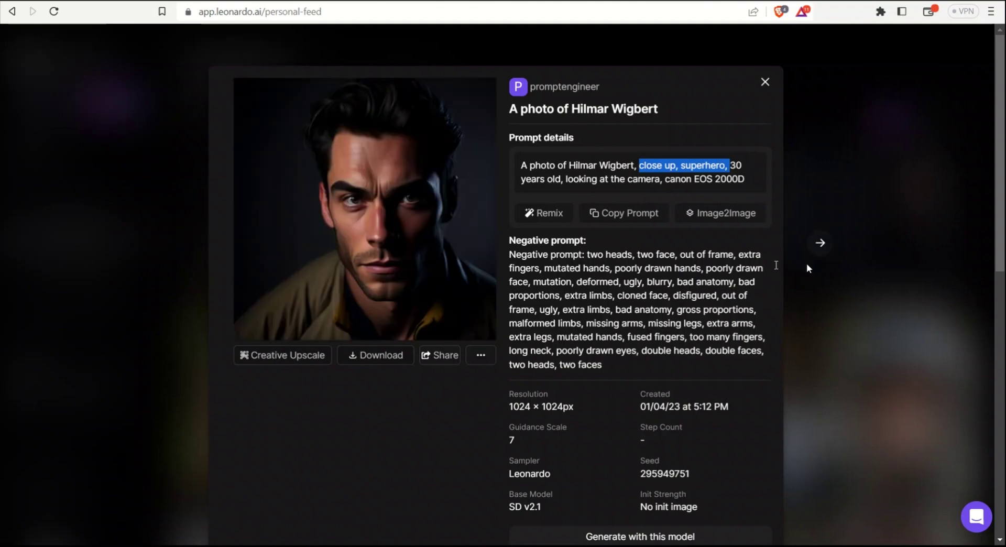
pyautogui.click(828, 246)
pyautogui.click(830, 250)
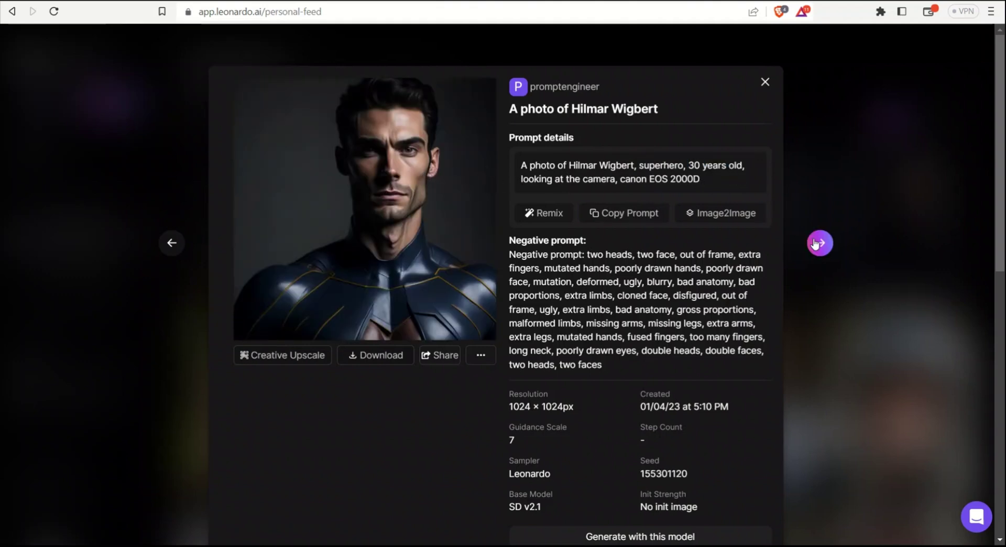
pyautogui.click(820, 242)
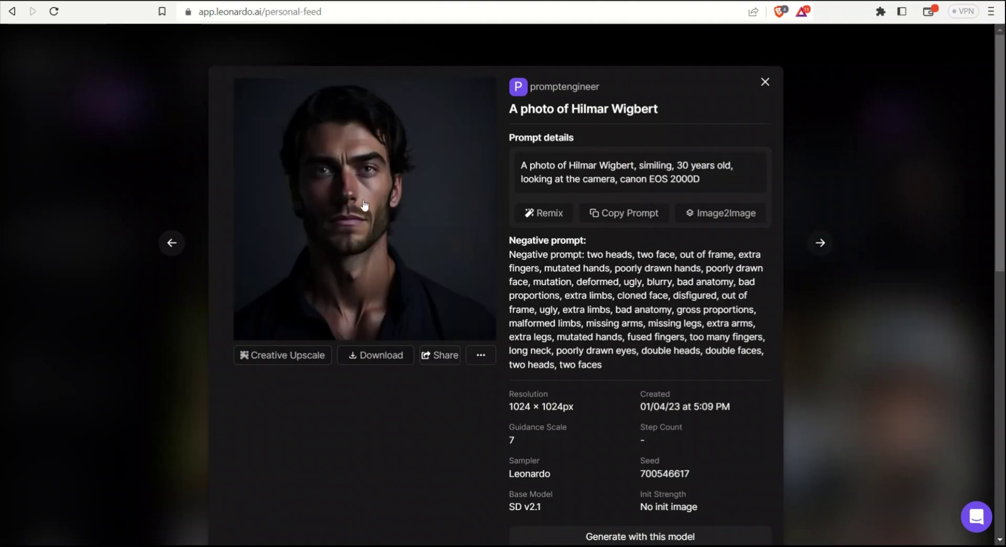
pyautogui.click(812, 245)
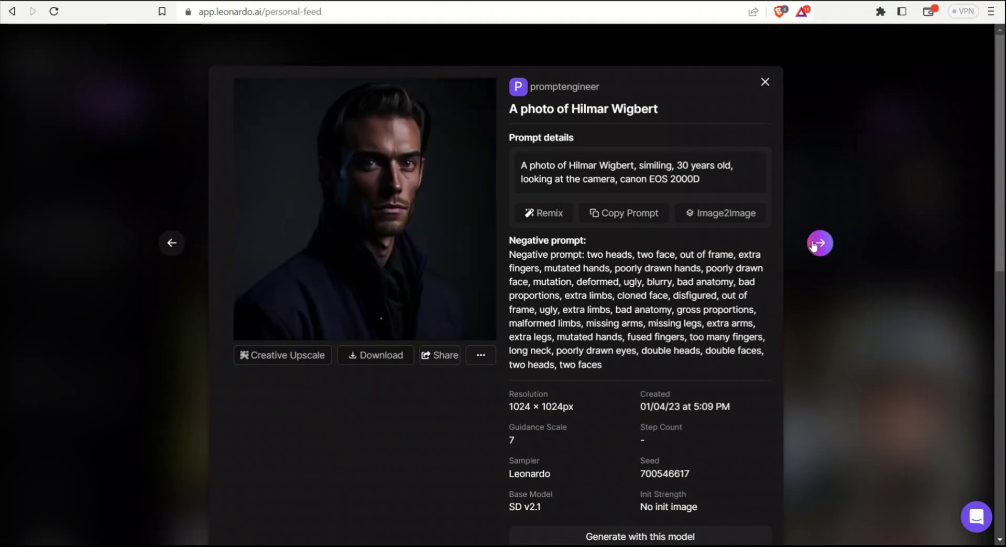
pyautogui.click(764, 82)
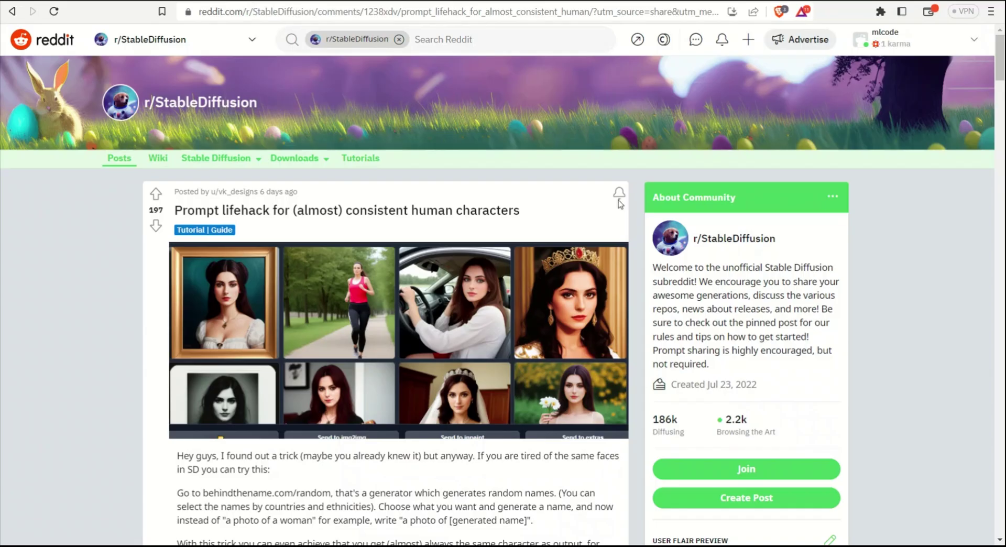
pyautogui.scroll(-2, 620, 203)
pyautogui.scroll(-1, 629, 329)
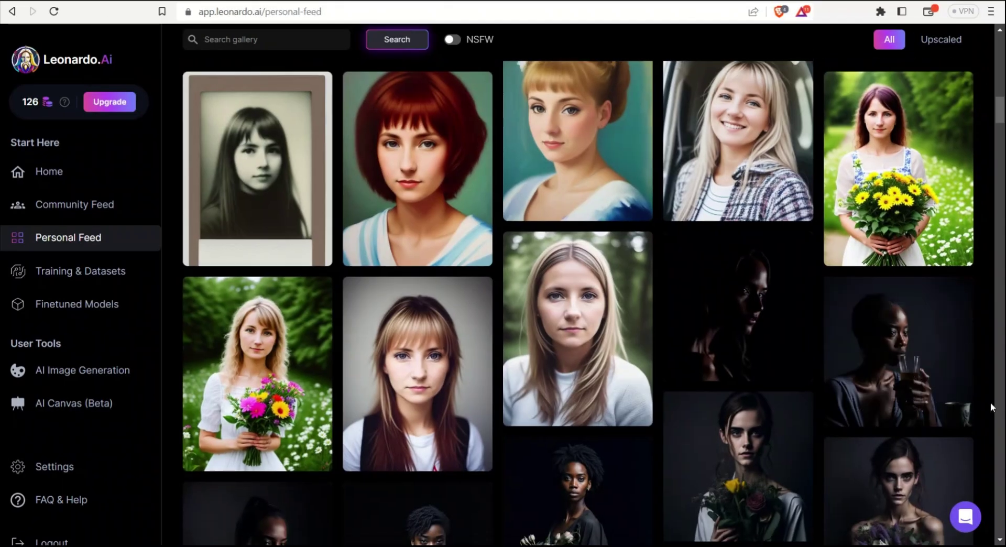
pyautogui.scroll(-5, 990, 401)
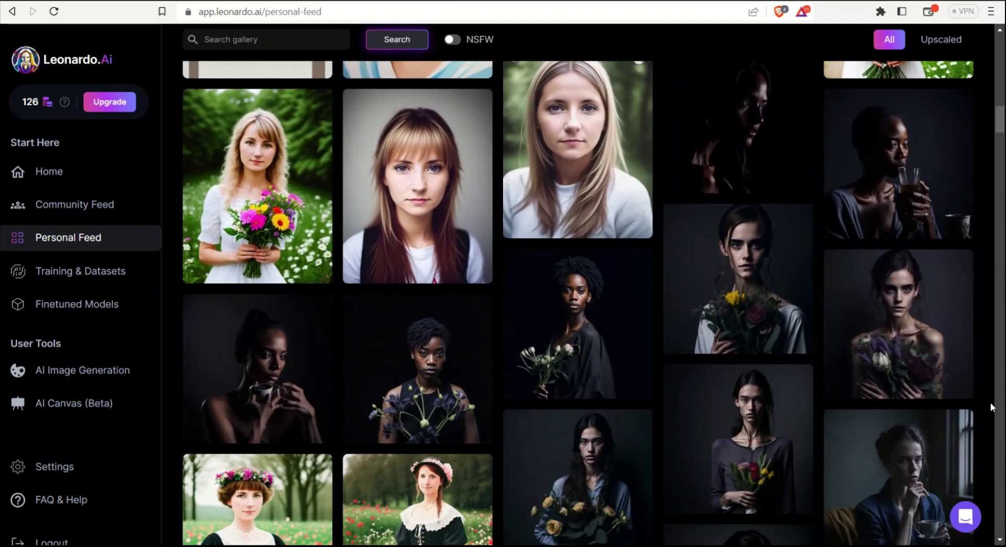
pyautogui.scroll(-6, 989, 401)
pyautogui.scroll(-15, 990, 401)
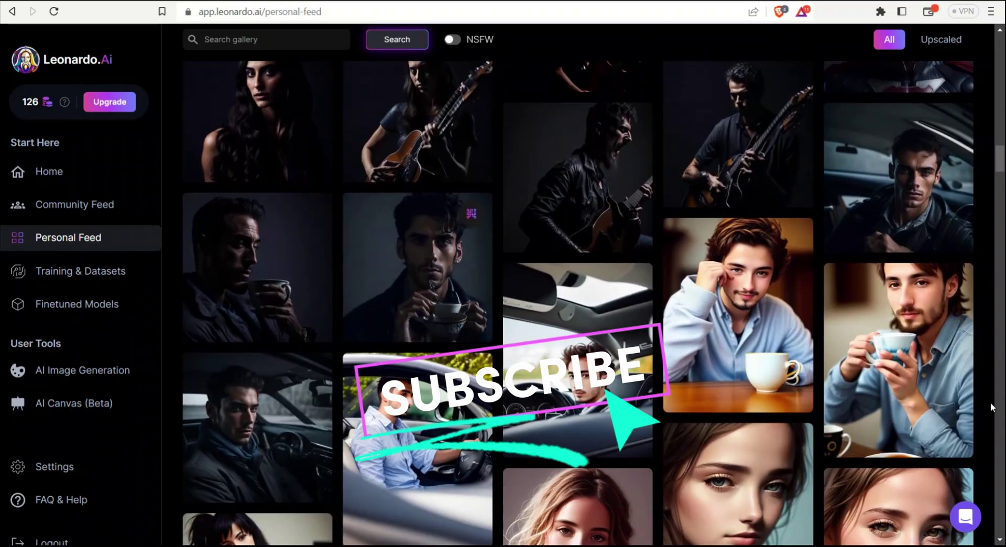
pyautogui.scroll(-3, 990, 407)
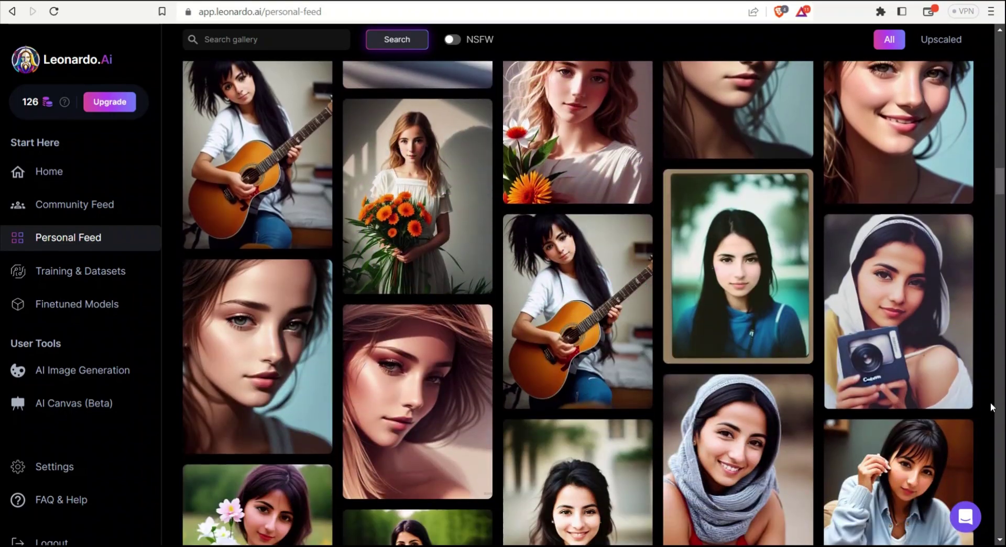